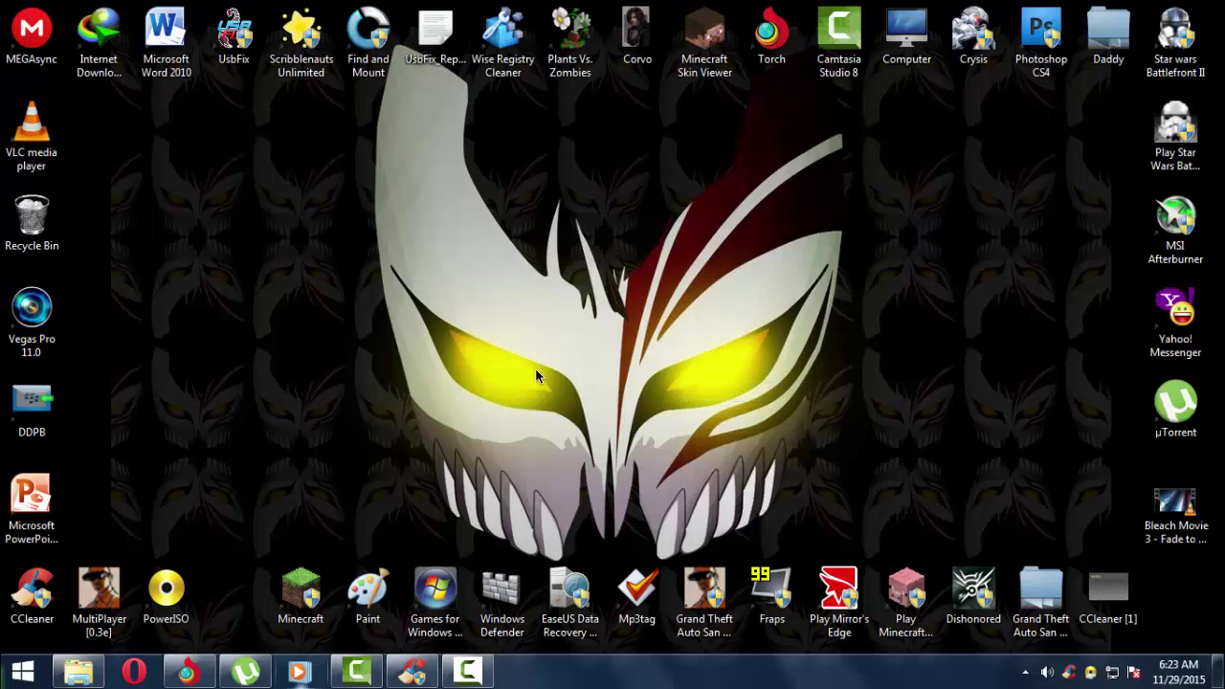
Switch to the Torch browser, view the Dishonored The Brigmore Witches torrent page, and open its downloaded torrent file
right_click(544, 375)
left_click(638, 123)
left_click(188, 672)
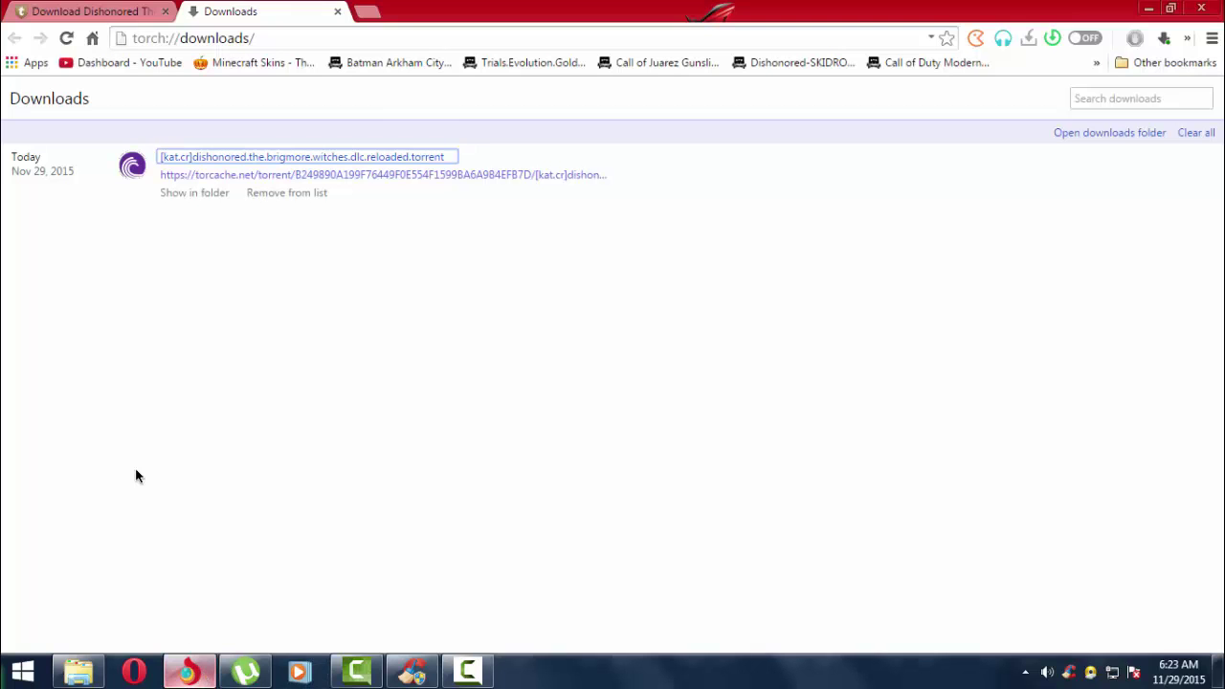
left_click(95, 12)
left_click(202, 202)
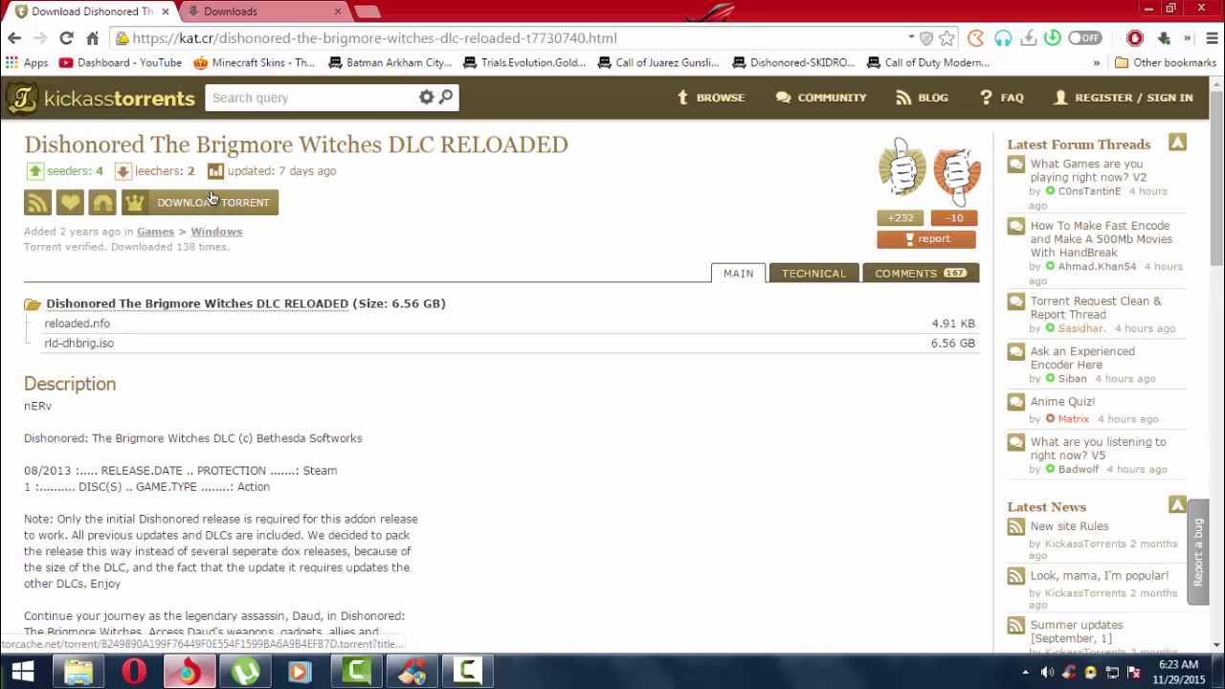
left_click(257, 10)
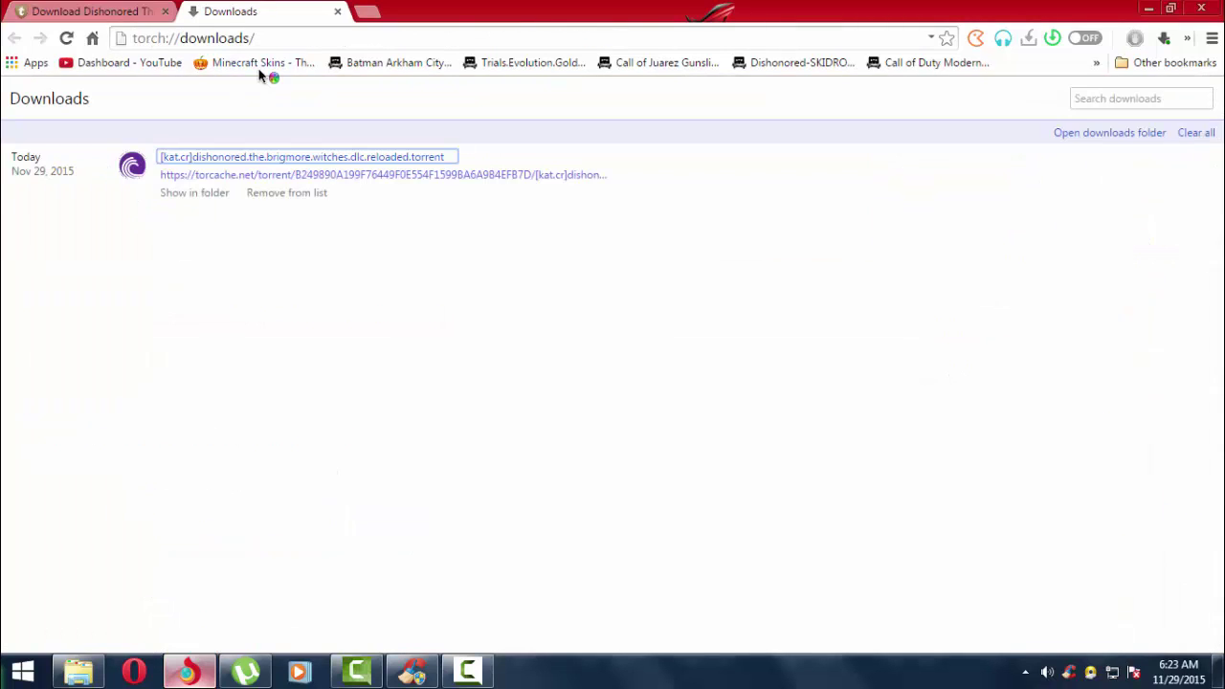
left_click(298, 163)
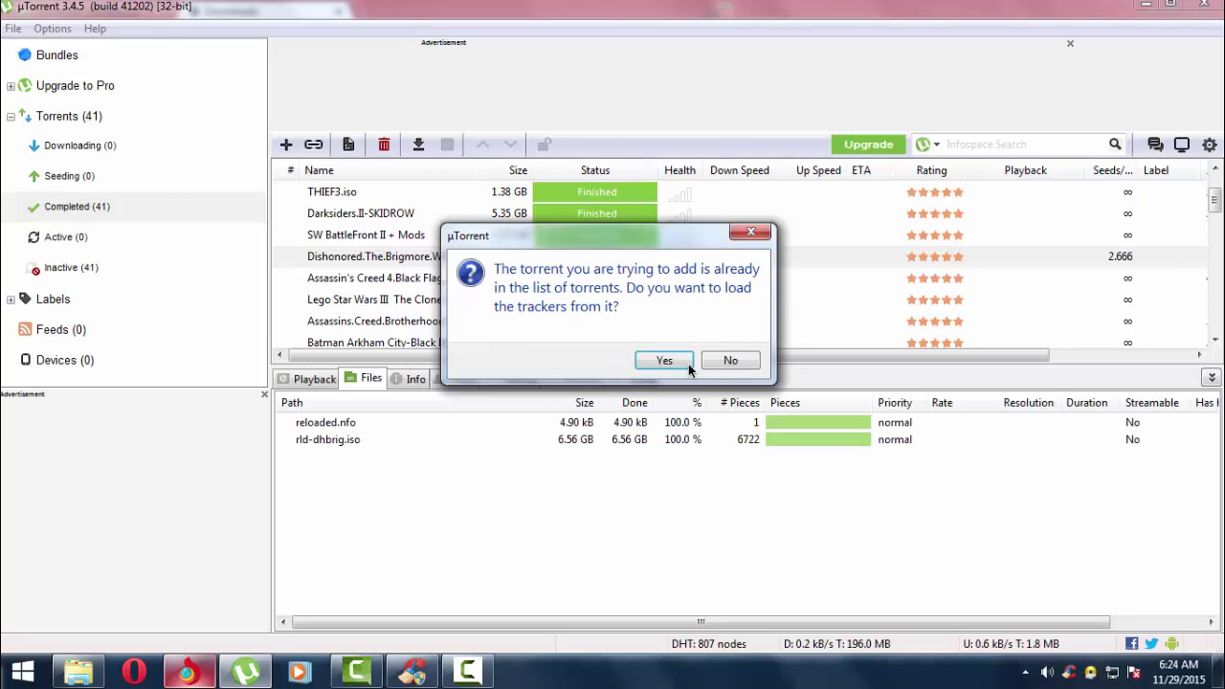
Decline loading the duplicate torrent's trackers and open the containing folder of the Dishonored The Brigmore Witches download
left_click(724, 362)
left_click(728, 362)
right_click(508, 256)
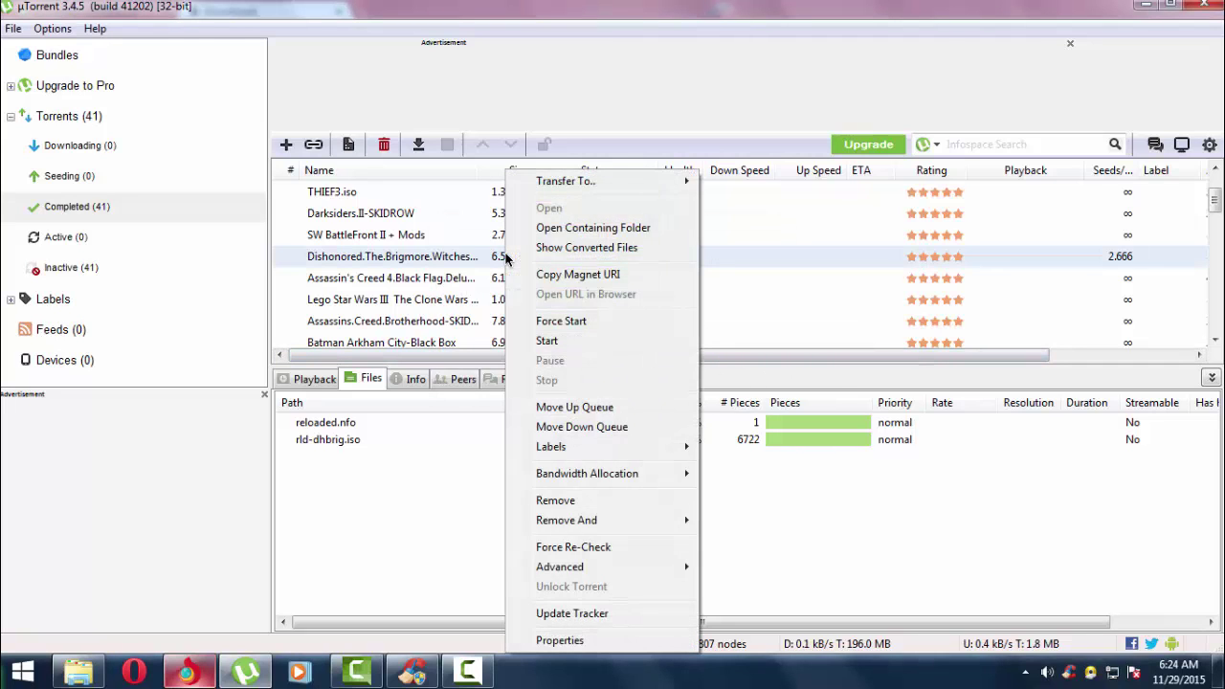
left_click(539, 230)
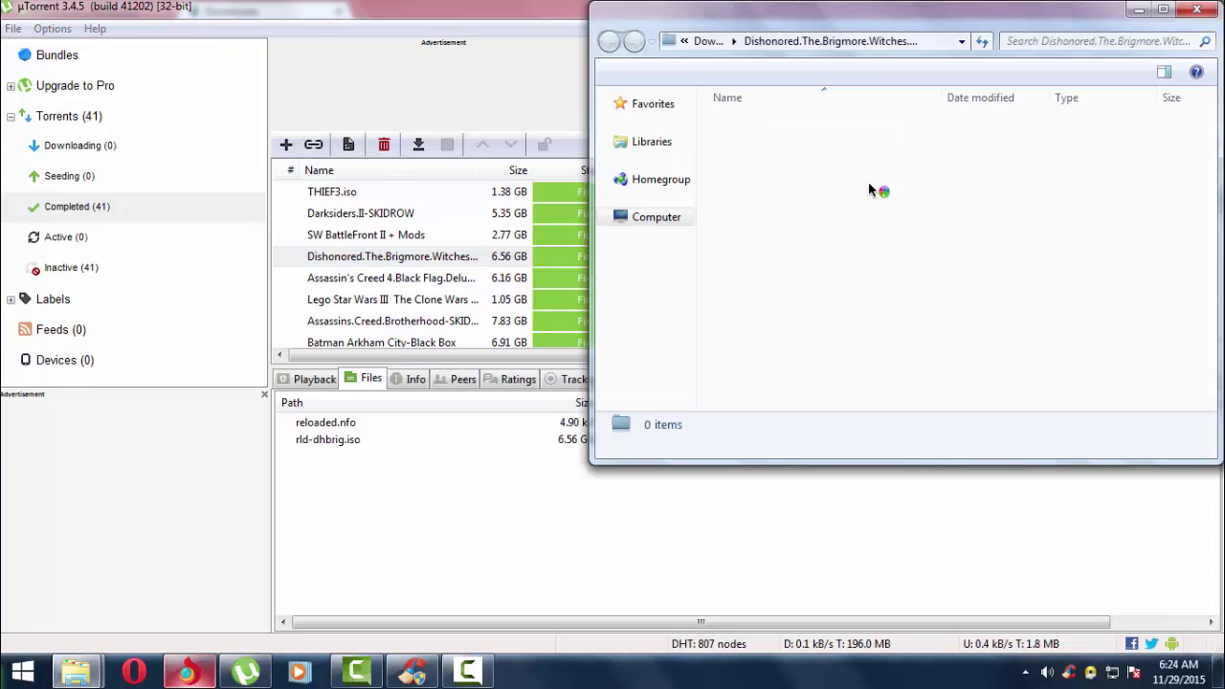
Check the PowerISO options for the rld-dhbrig image and start the setup from CD Drive (F:) BRIGMORE
right_click(764, 146)
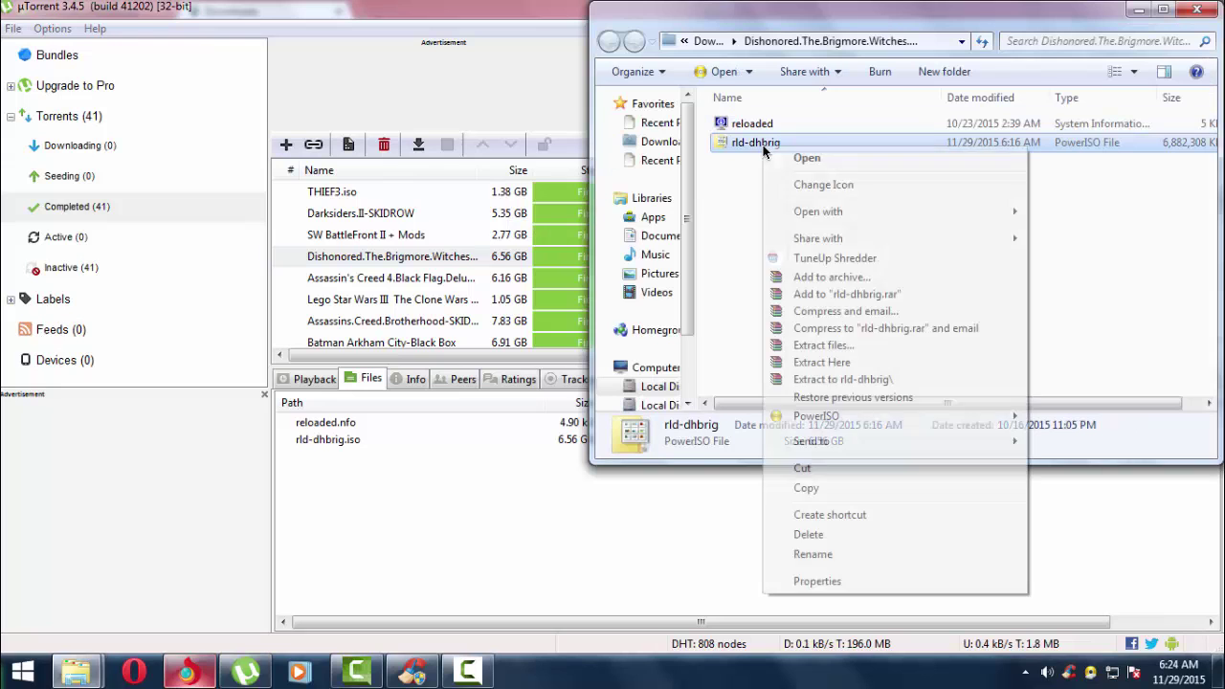
mouse_move(845, 414)
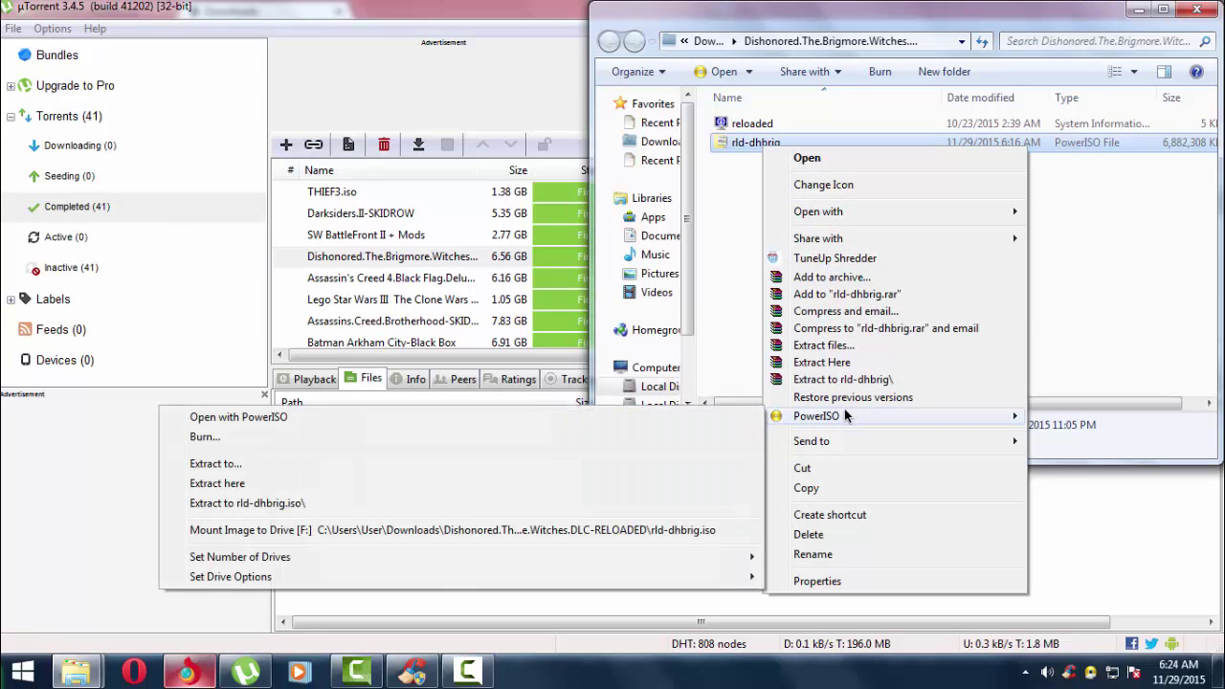
left_click(656, 372)
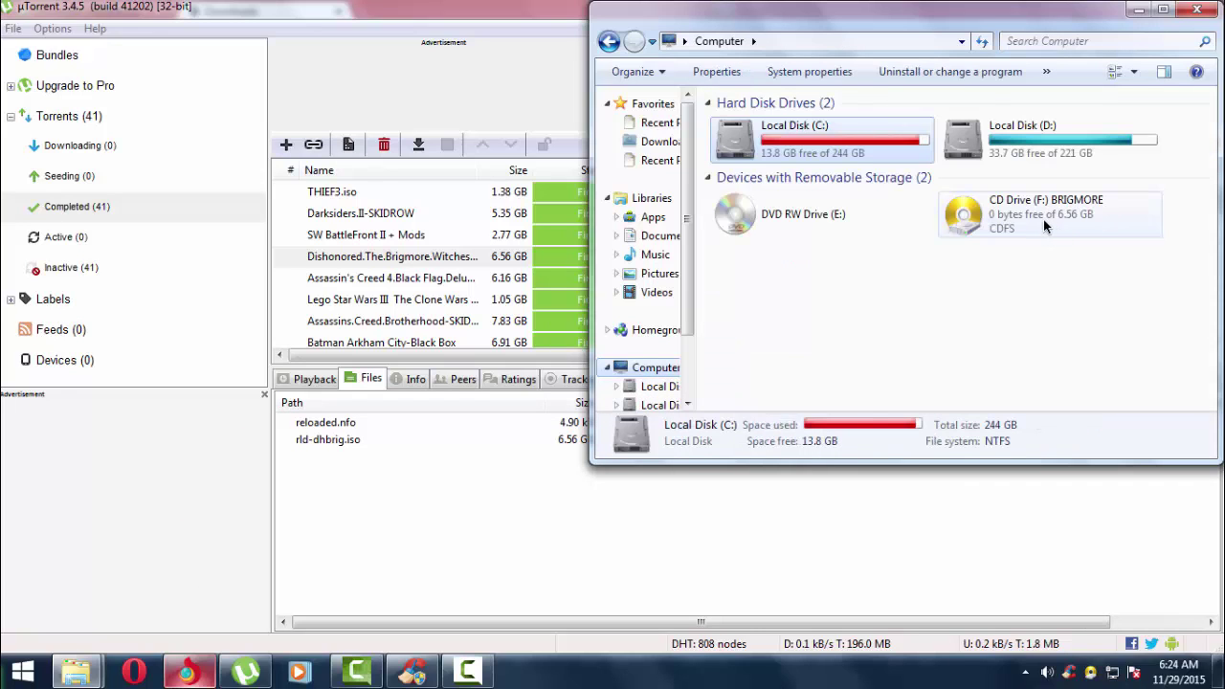
left_click(1044, 219)
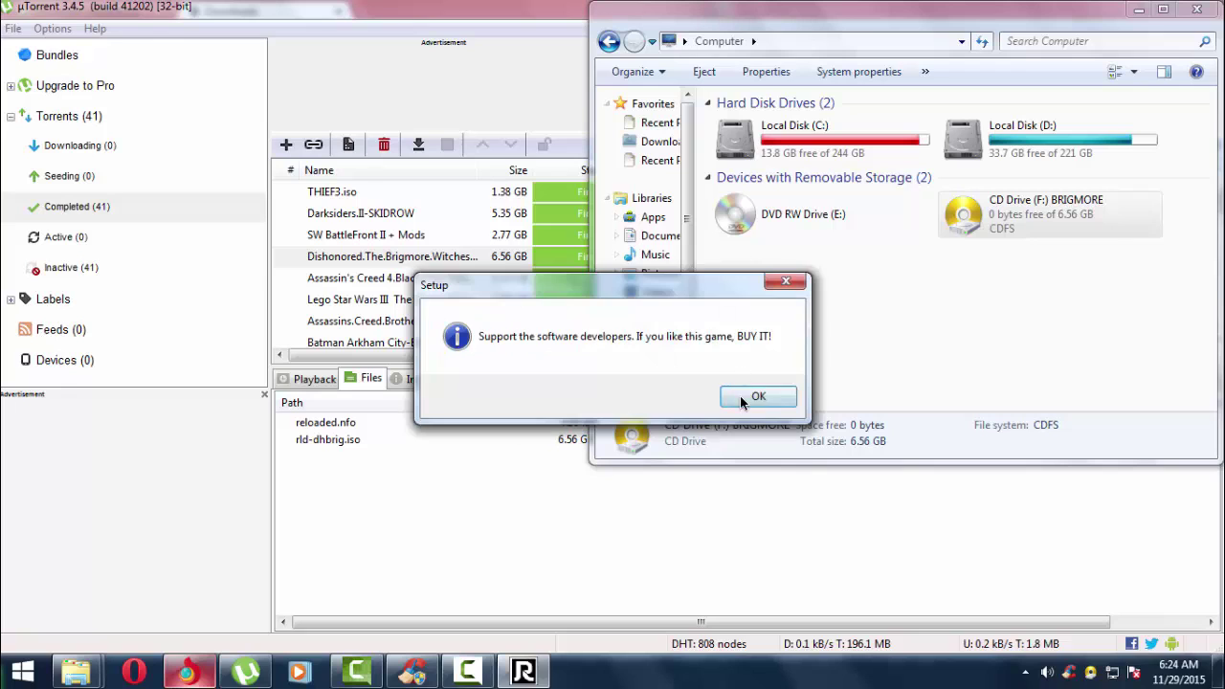
left_click(742, 396)
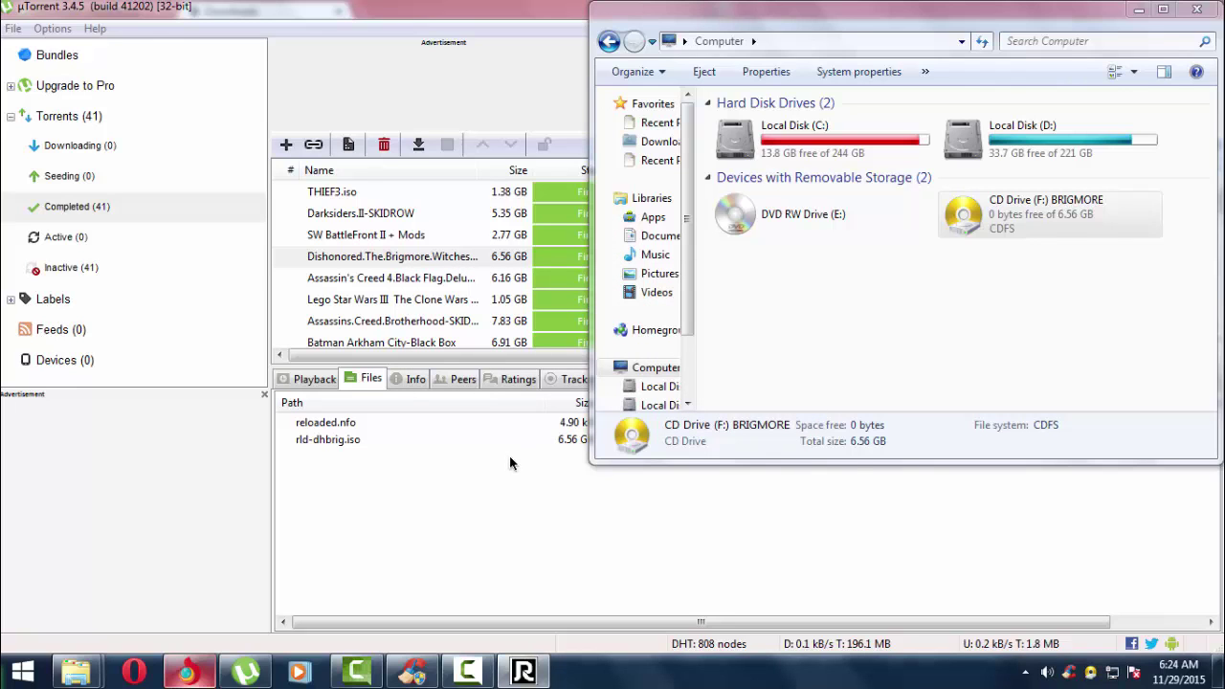
Proceed to the setup's destination choice and set the install folder path to D:\Dishonored
left_click(460, 479)
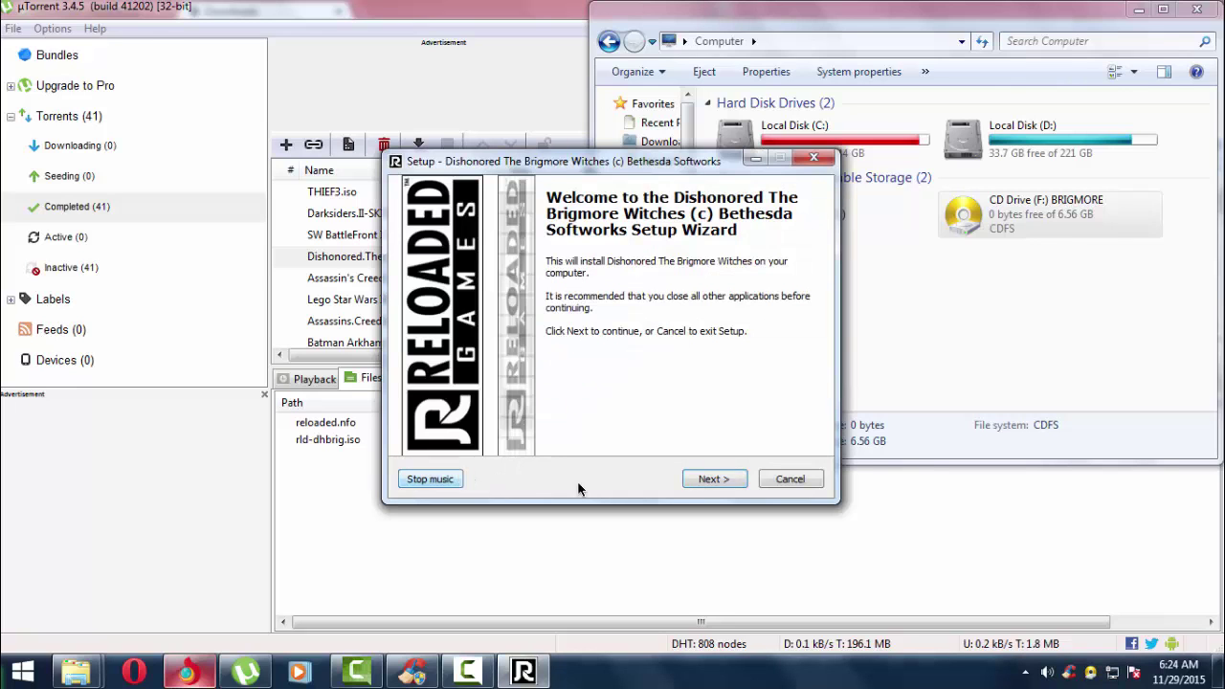
left_click(694, 480)
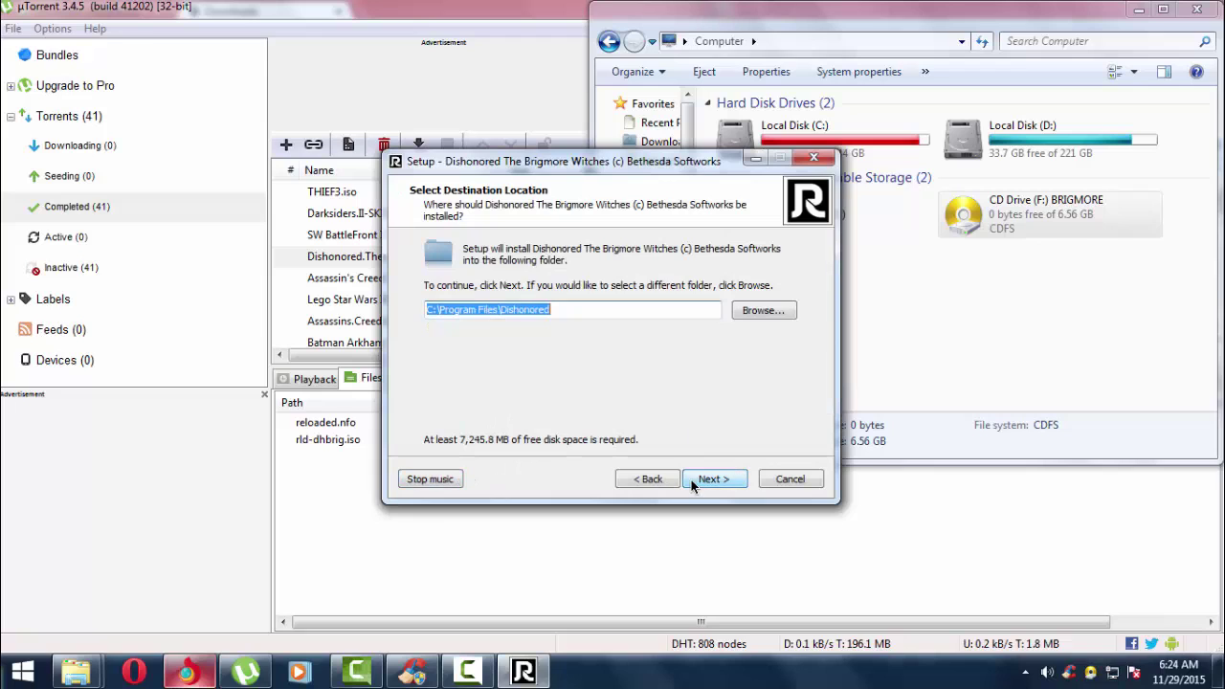
left_click(745, 310)
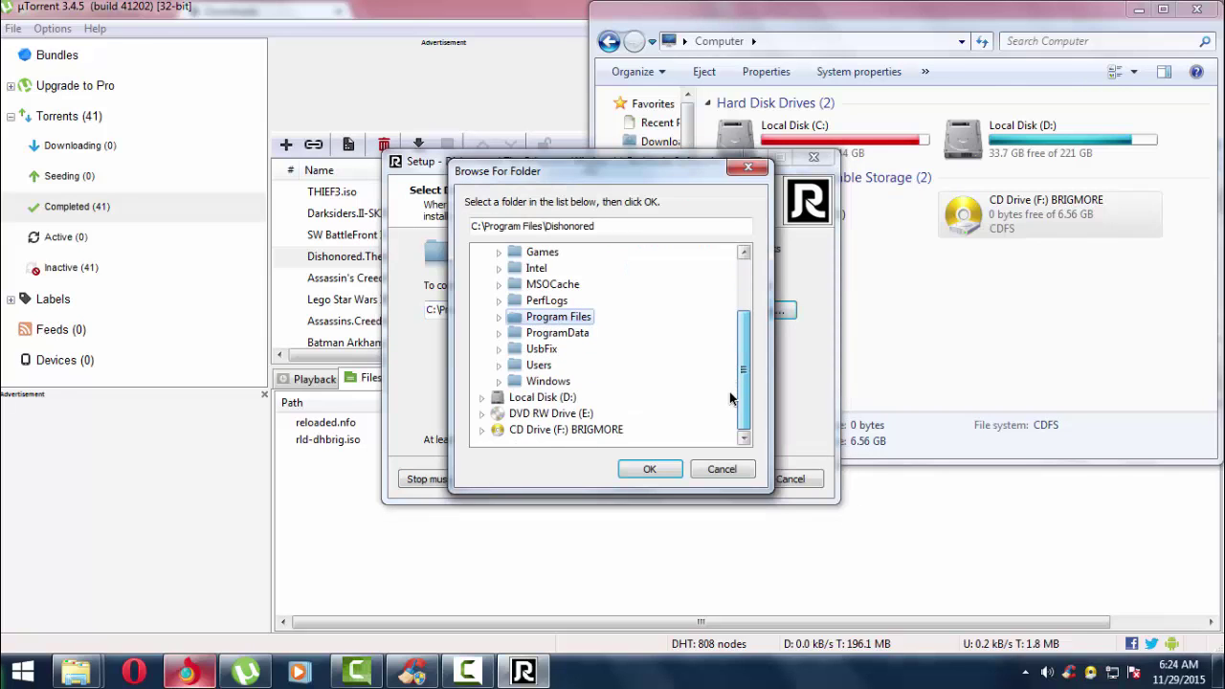
left_click(550, 400)
left_click(484, 397)
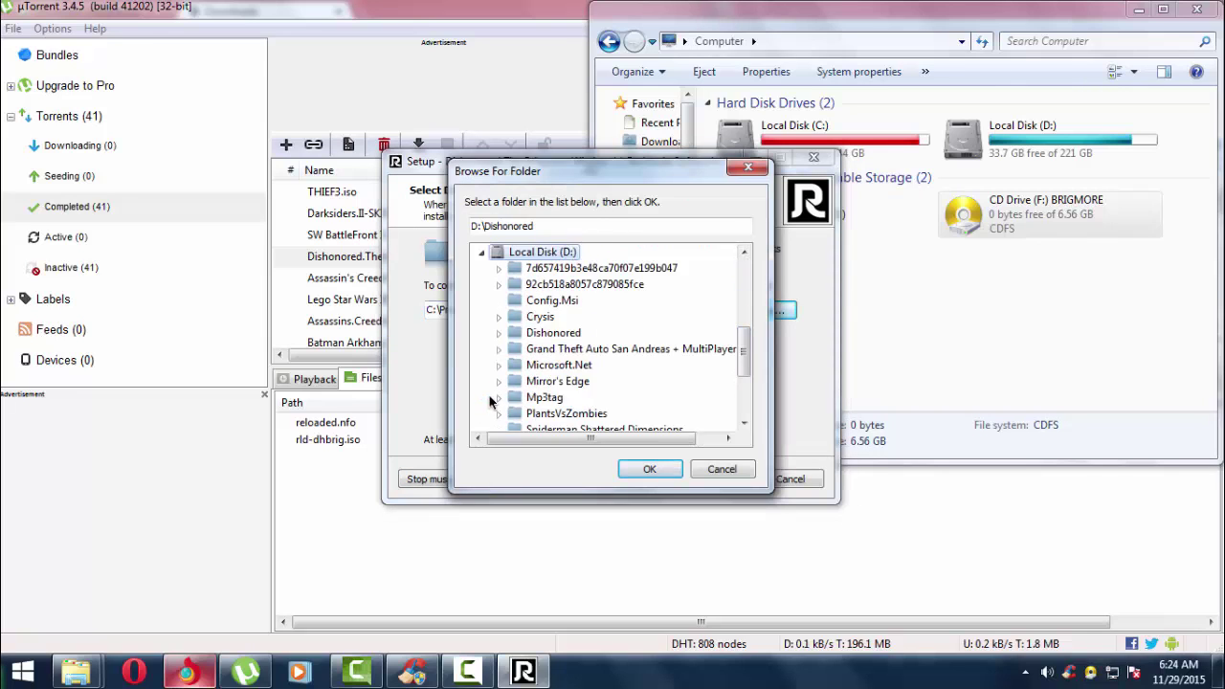
left_click(566, 334)
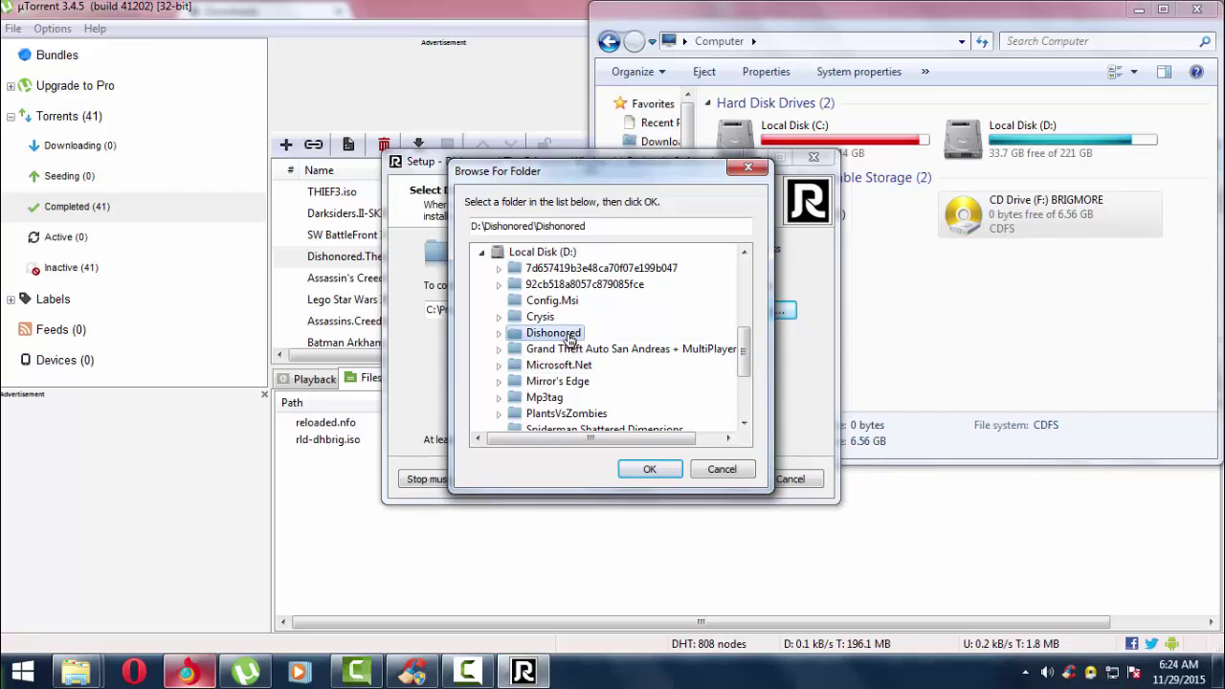
key("Up")
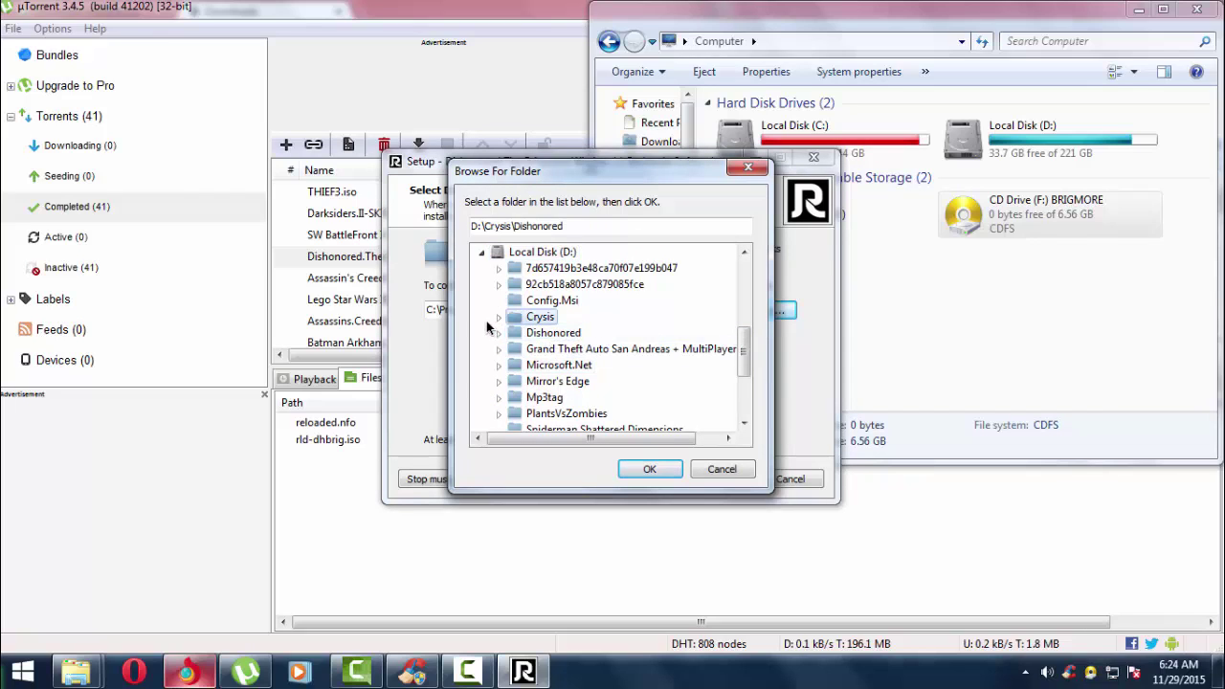
left_click(520, 334)
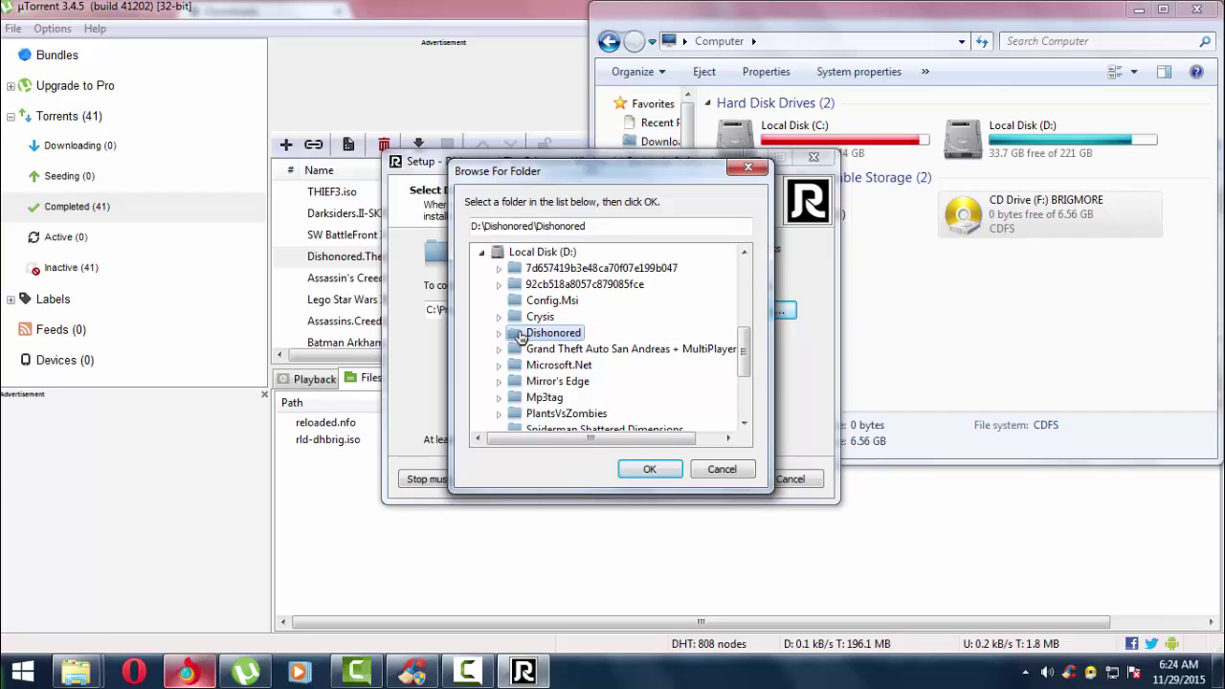
left_click_drag(586, 227, 536, 234)
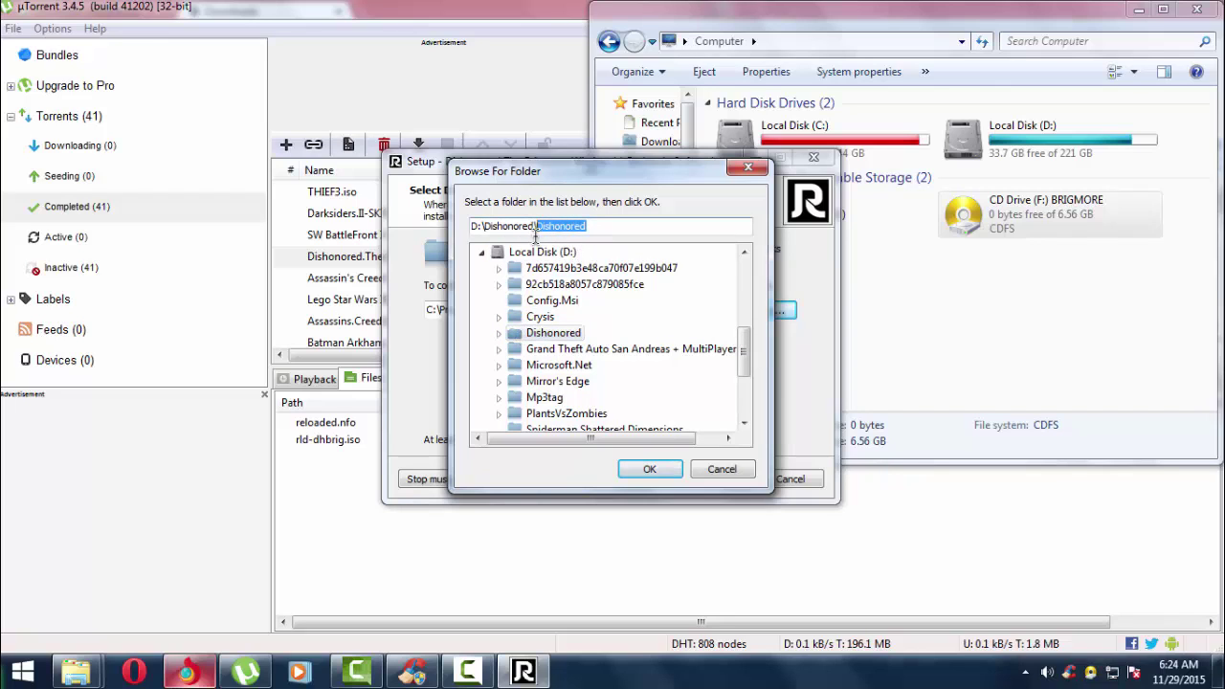
key("BackSpace")
key("BackSpace")
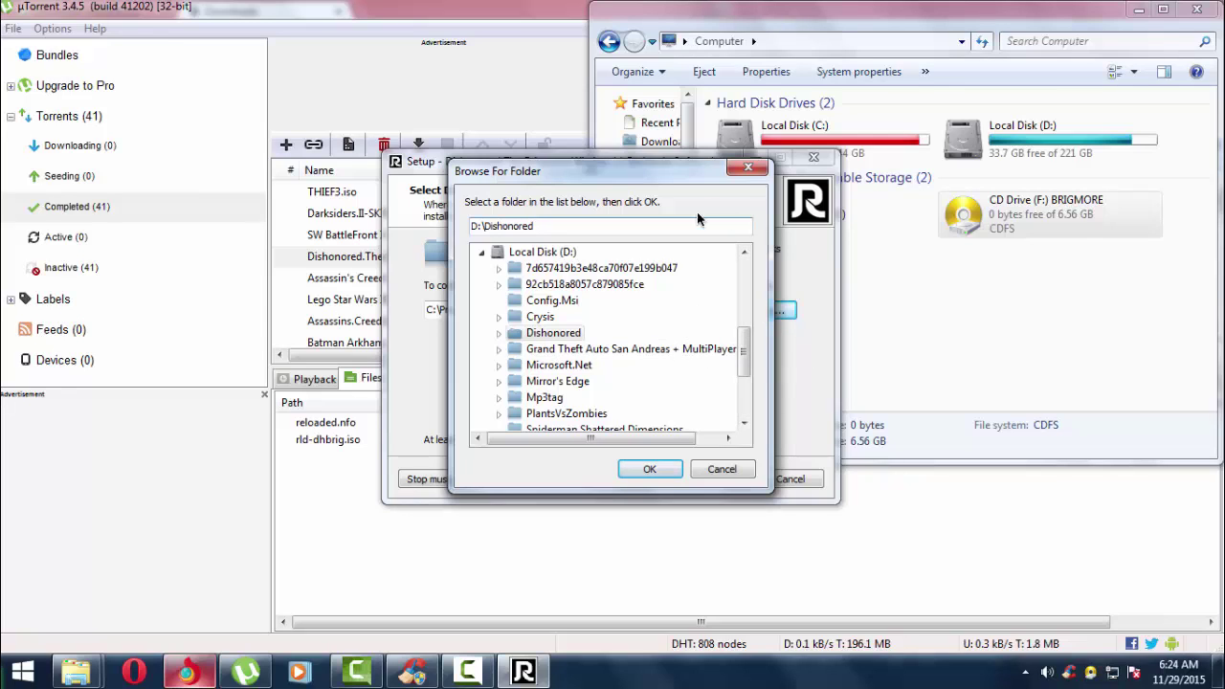
Reselect Local Disk (D:), accept installing into the existing D:\Dishonored folder, and start the installation
left_click(494, 254)
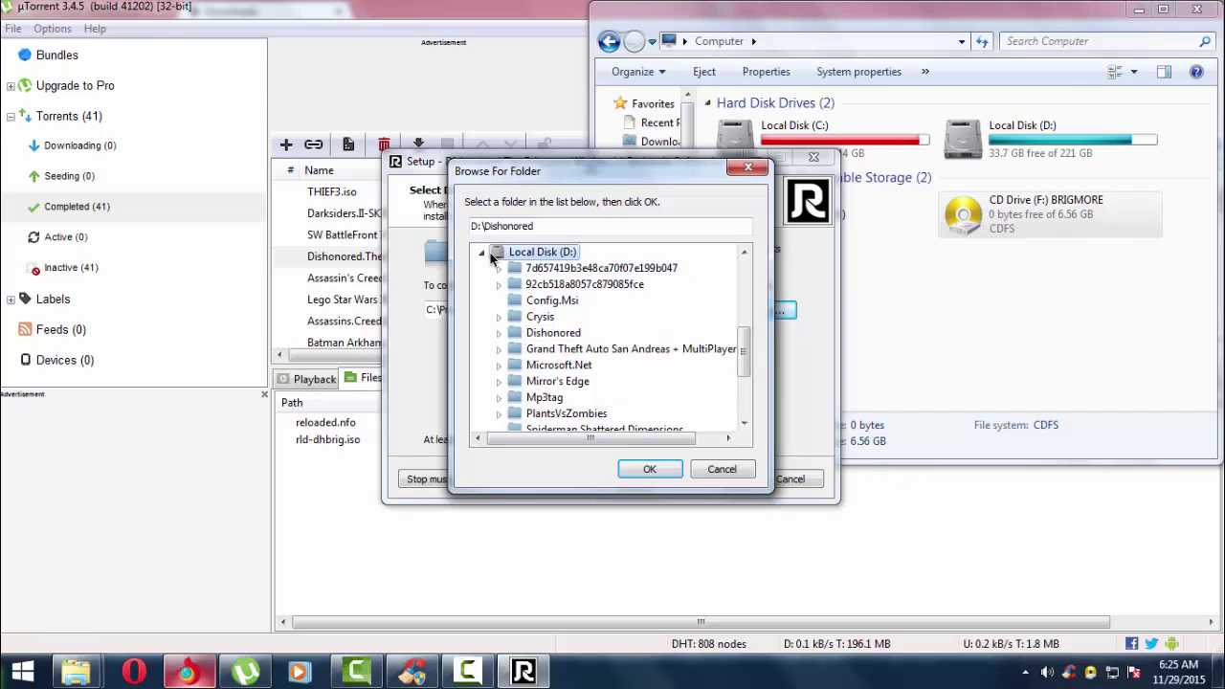
left_click(483, 253)
left_click(482, 406)
left_click(648, 468)
left_click(713, 479)
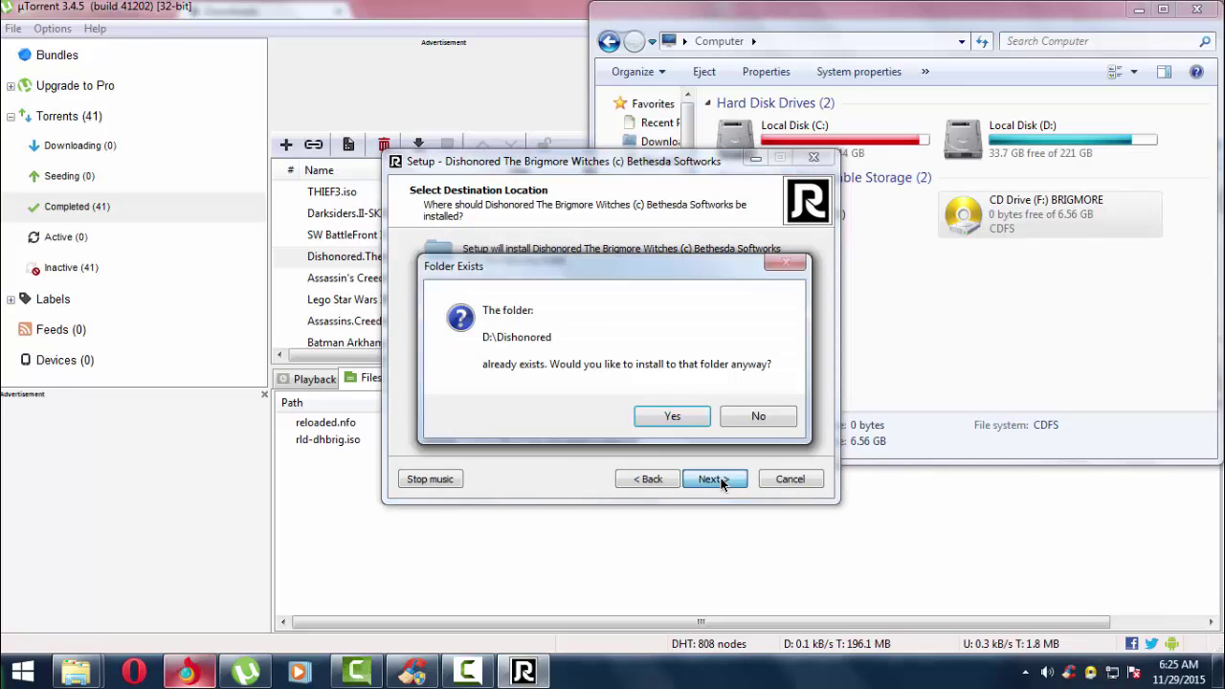
left_click(673, 418)
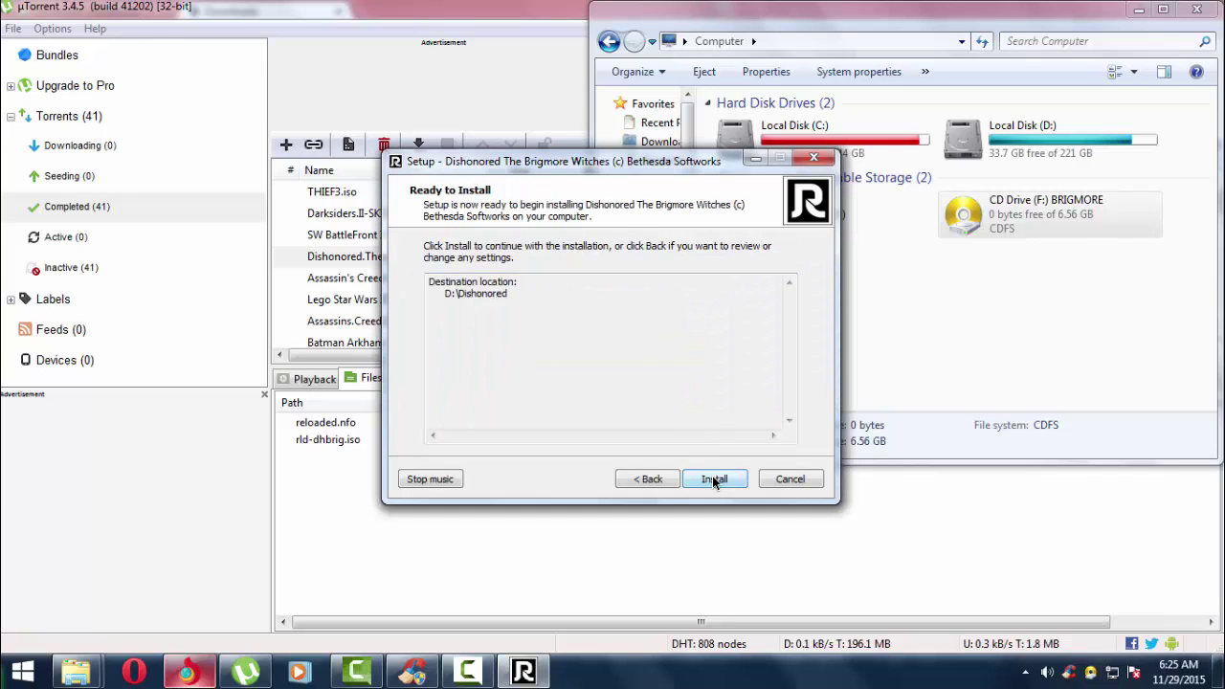
left_click(714, 480)
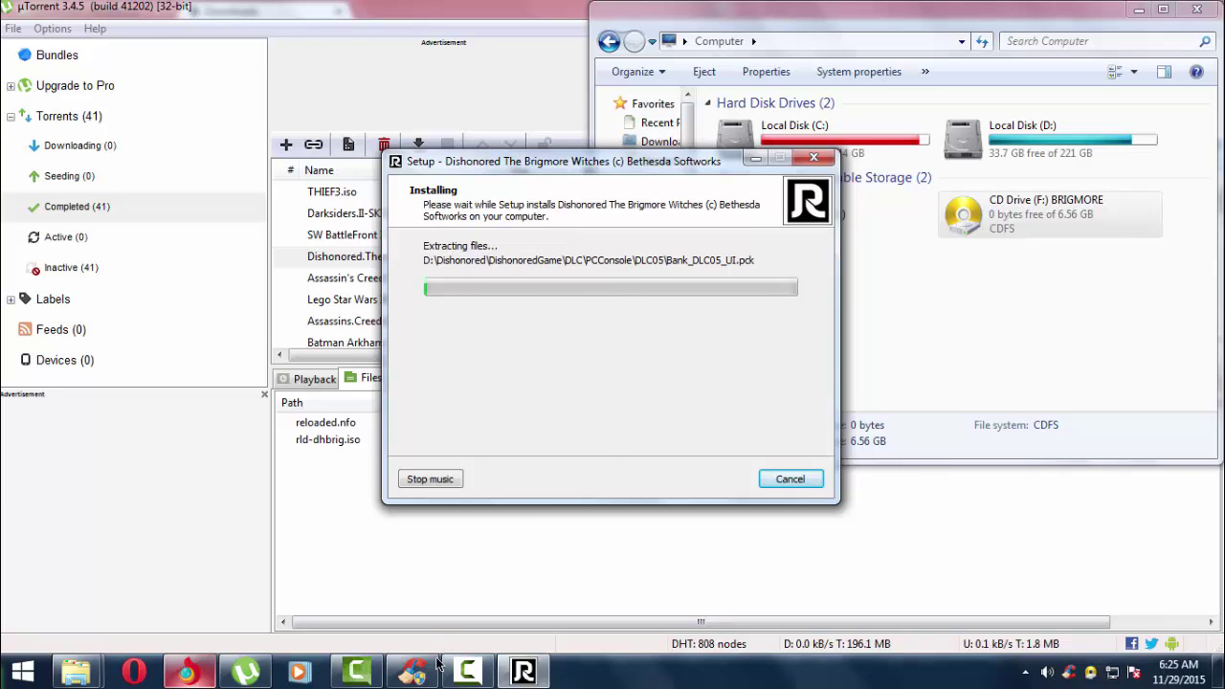
left_click(465, 674)
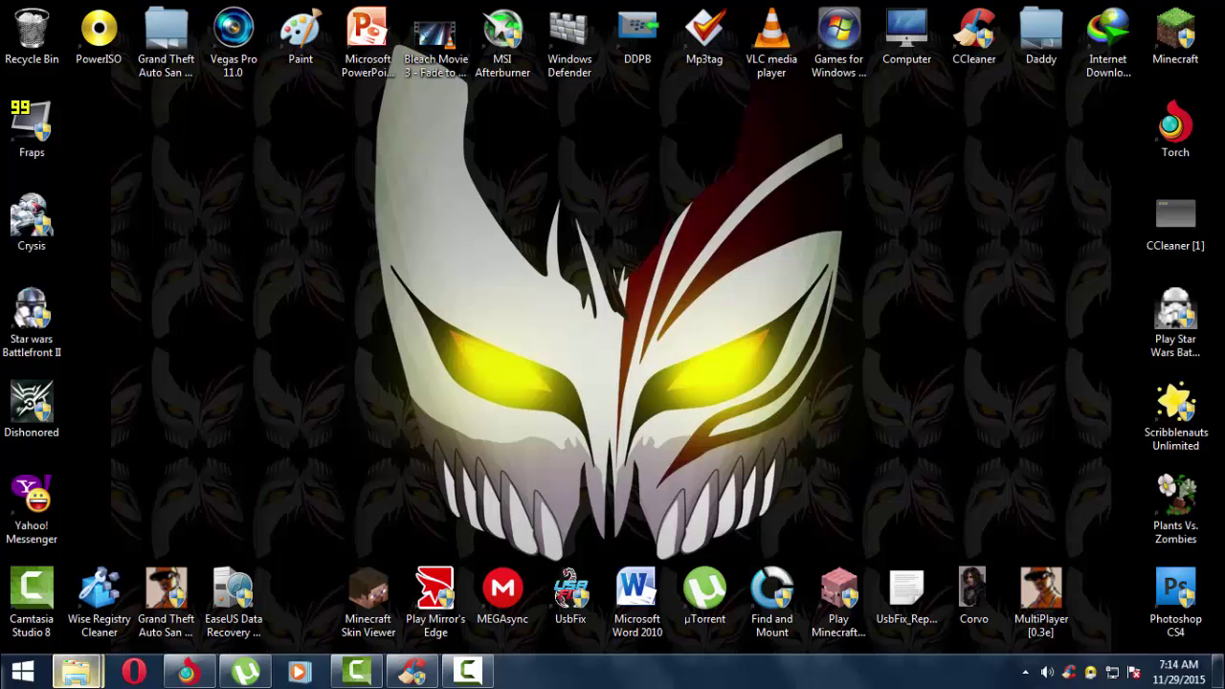
Browse the contents of CD Drive (F:) BRIGMORE and open its Crack folder
left_click(86, 670)
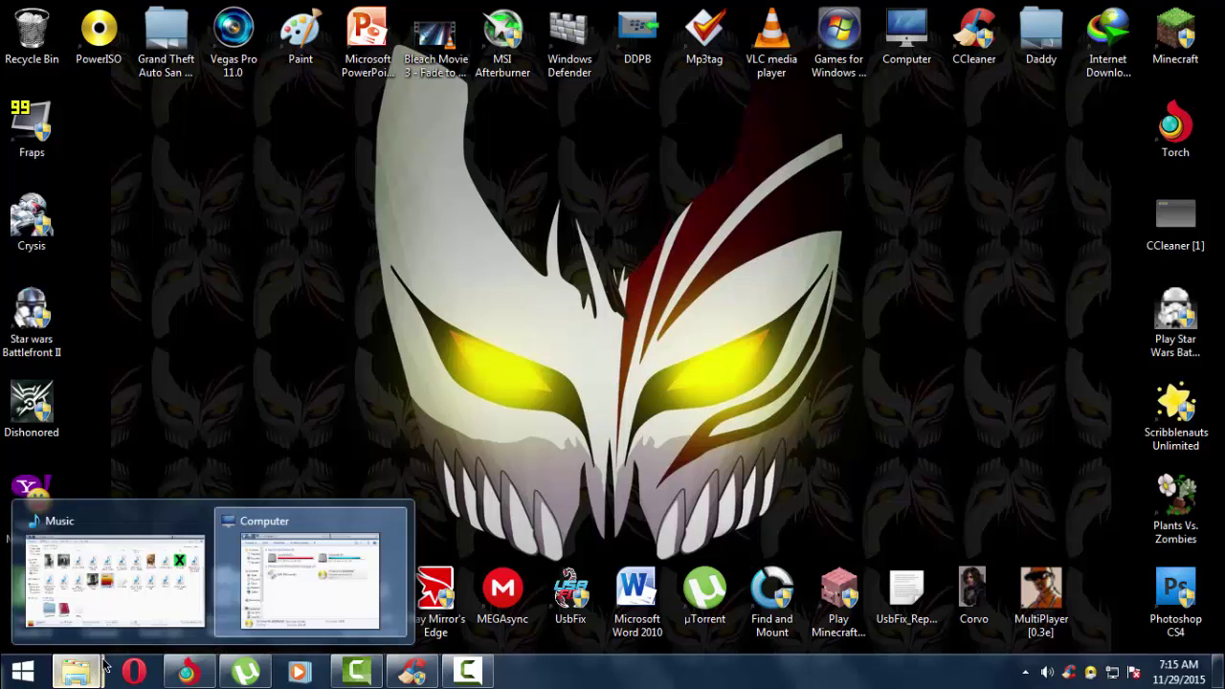
left_click(292, 590)
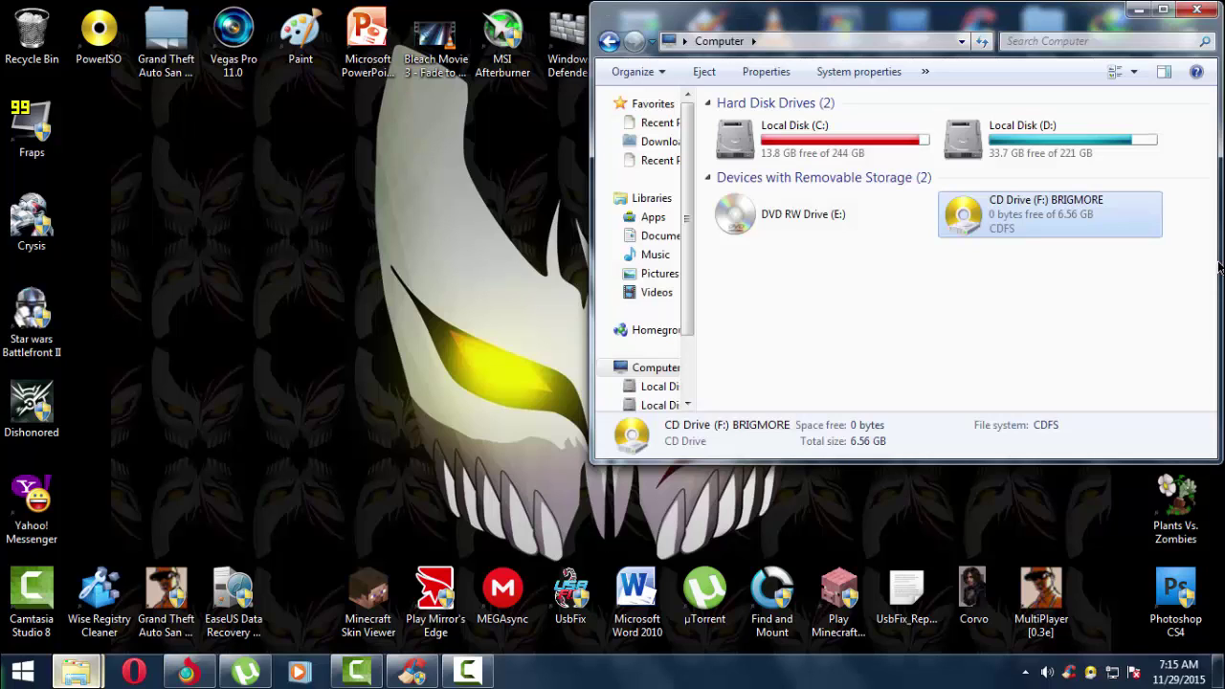
double_click(1085, 225)
right_click(1085, 226)
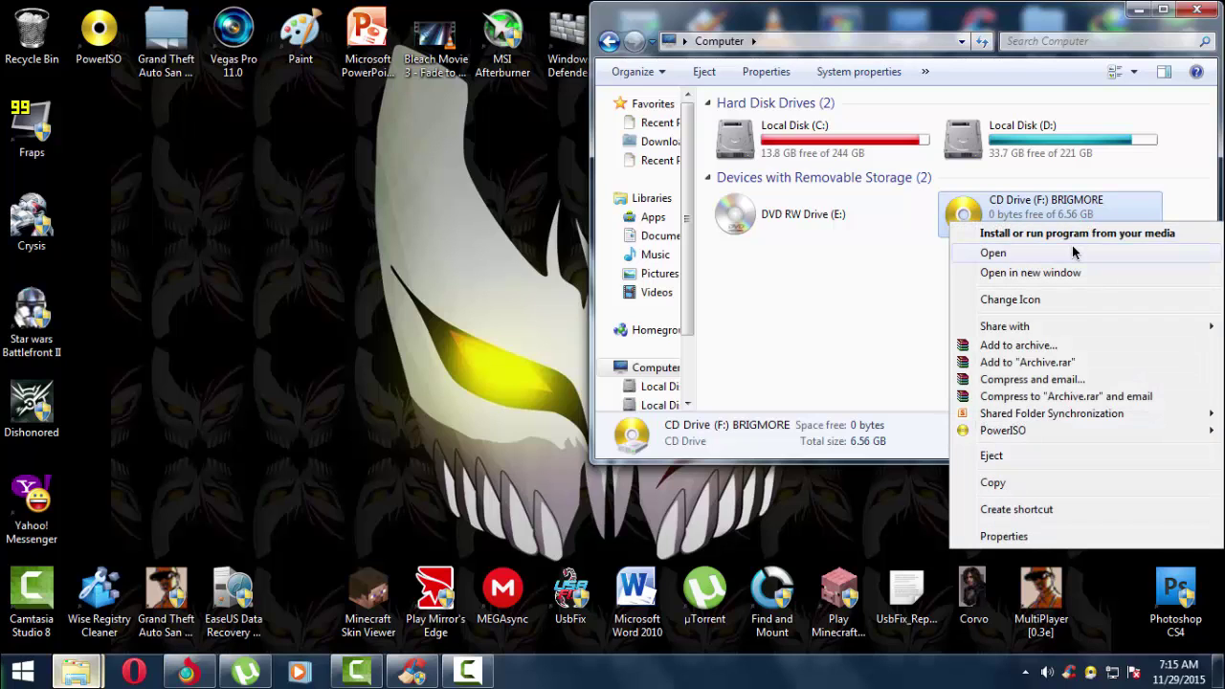
left_click(1070, 249)
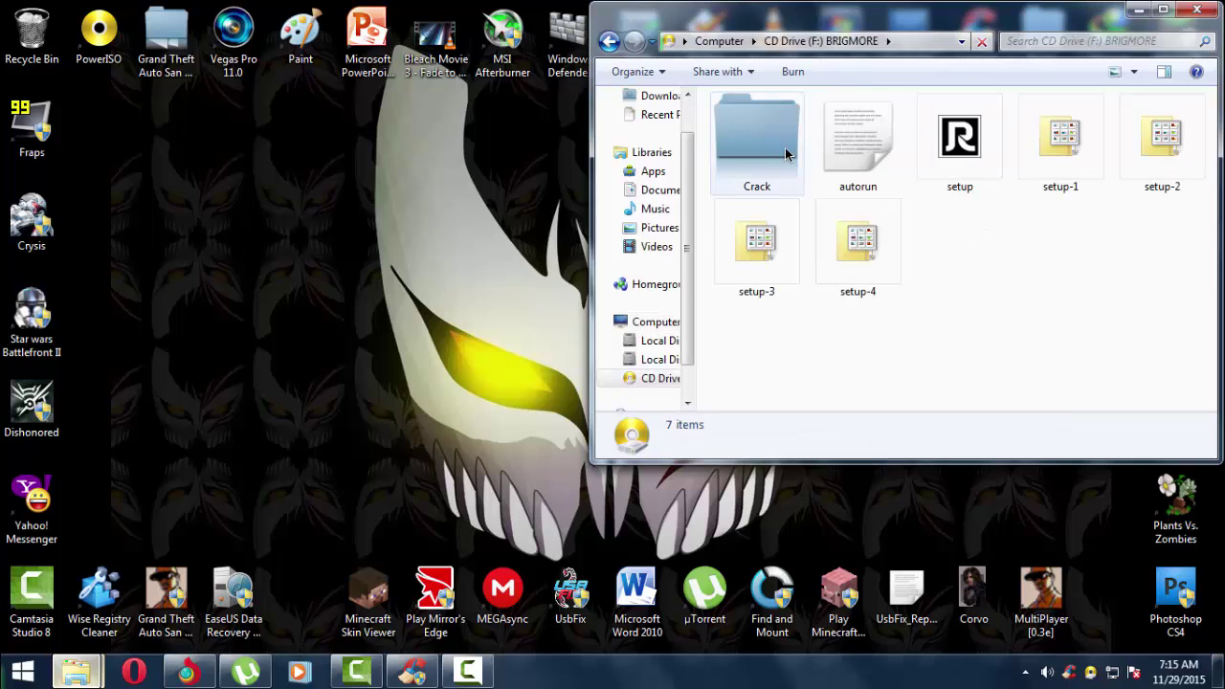
double_click(786, 155)
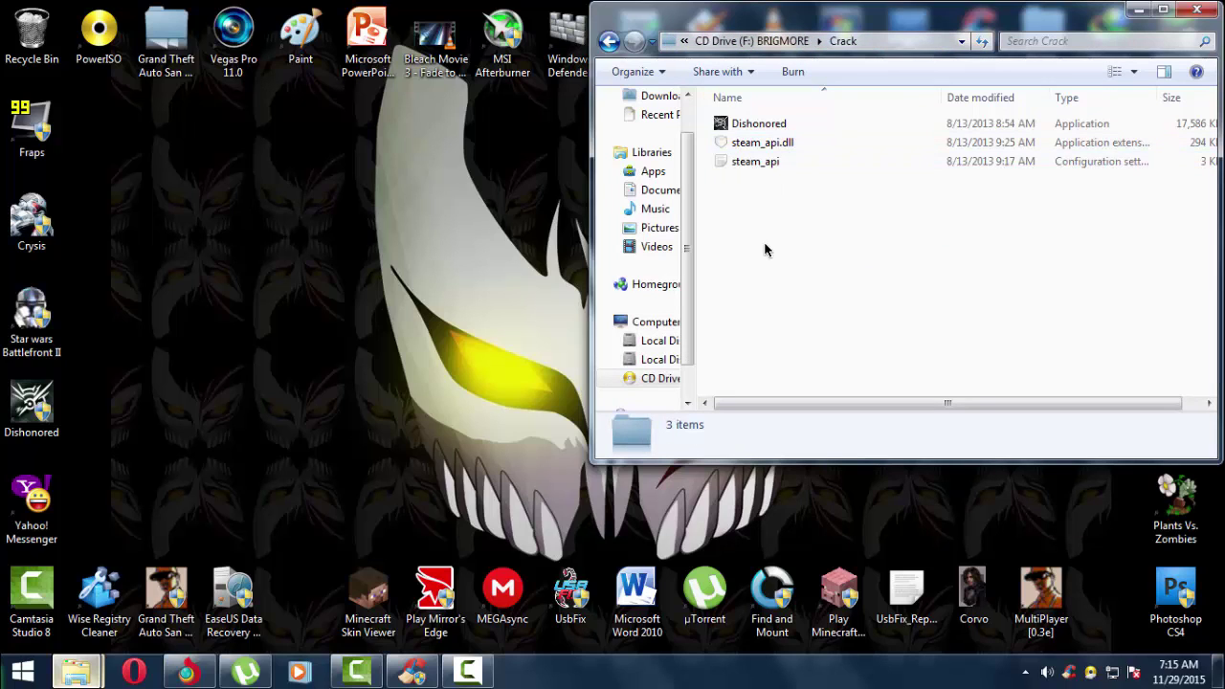
Copy the Dishonored application, steam_api.dll and steam_api files from the Crack folder
left_click_drag(769, 224, 774, 123)
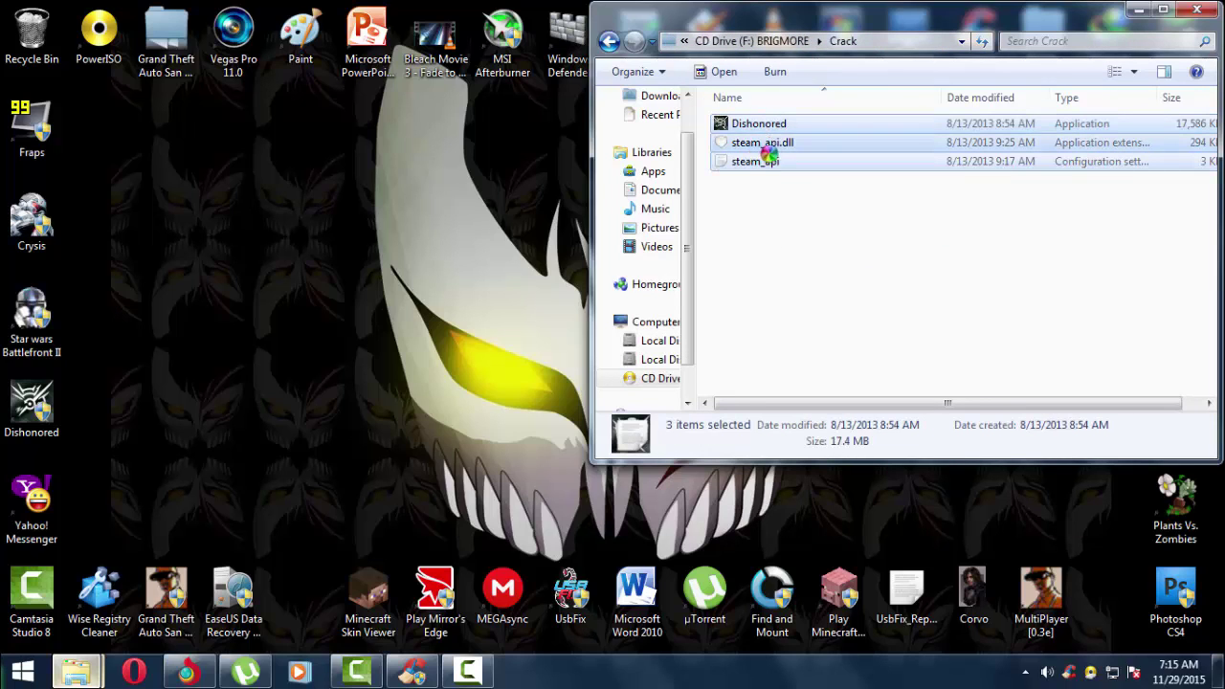
right_click(767, 153)
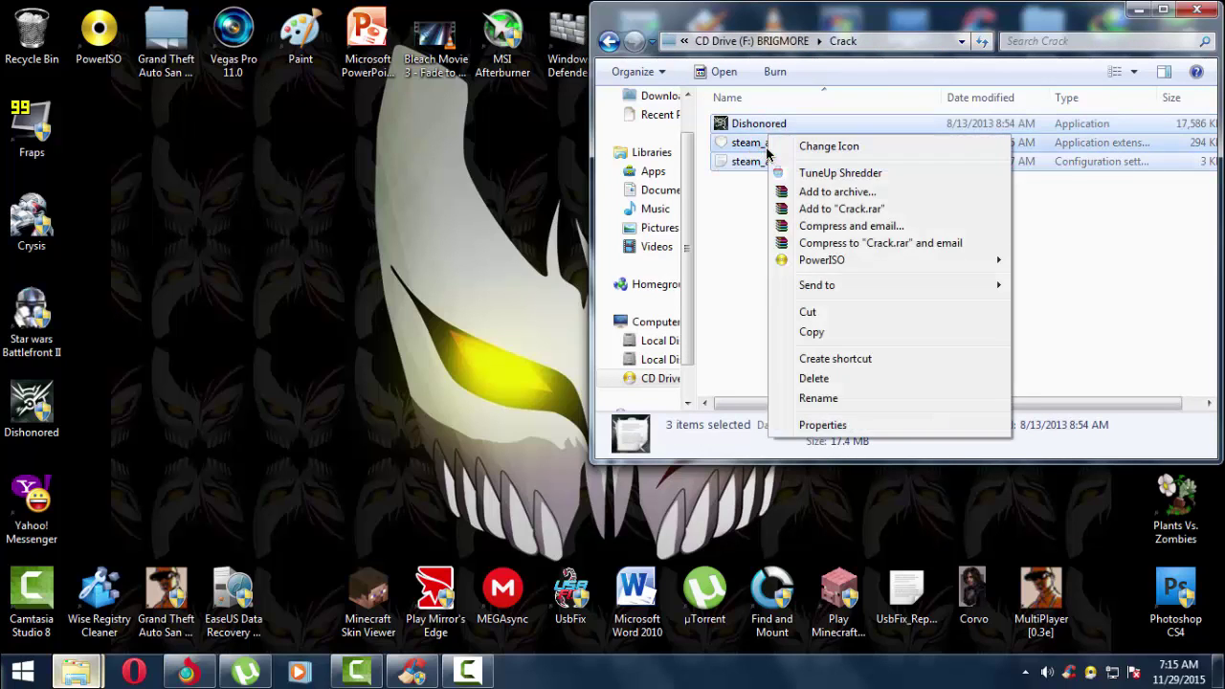
left_click(813, 332)
Open the Win32 folder inside D:\Dishonored\Binaries
left_click(661, 359)
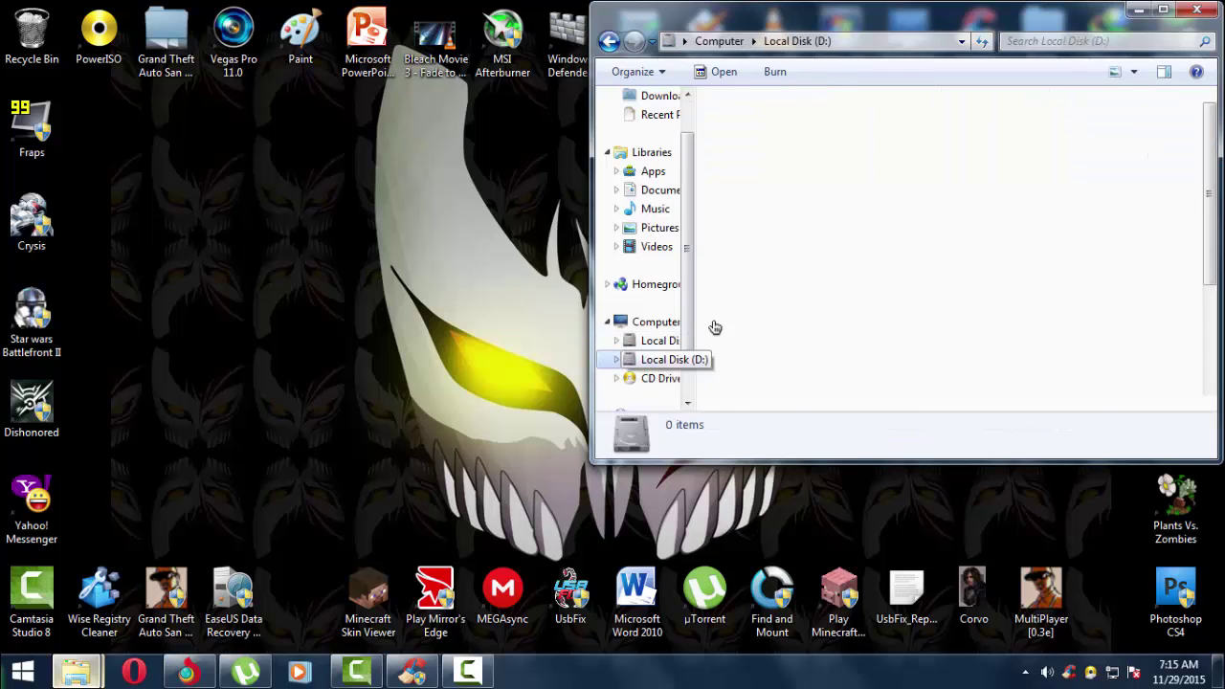
double_click(1141, 177)
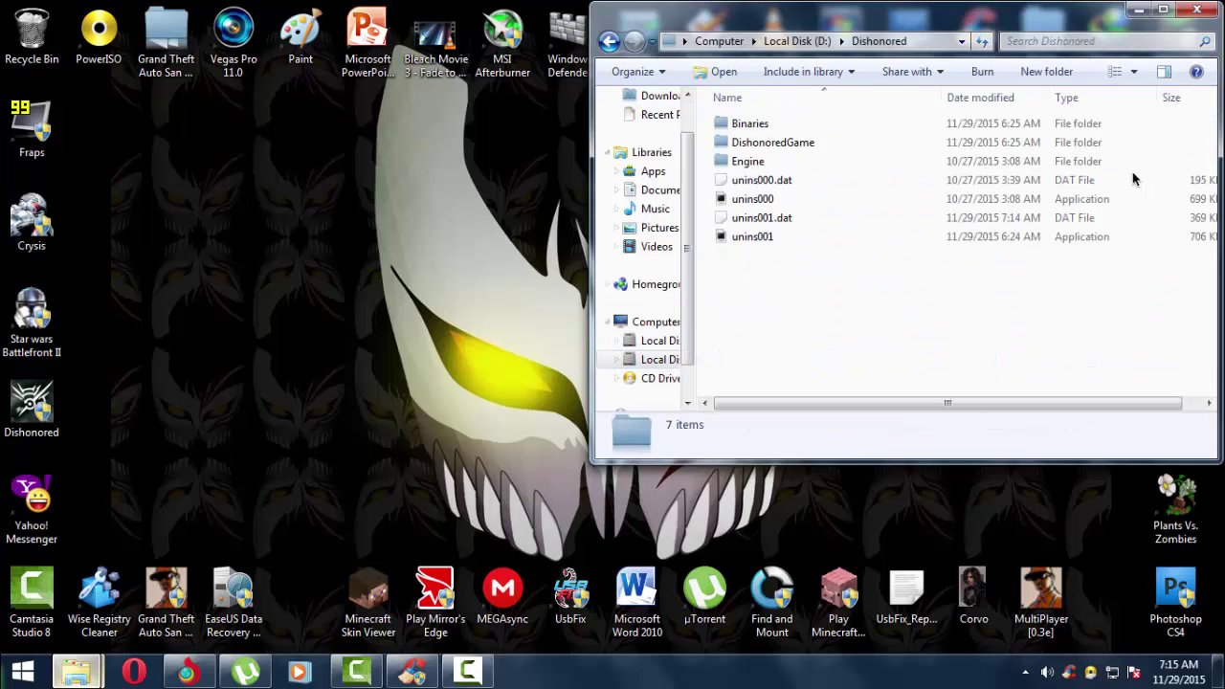
double_click(777, 129)
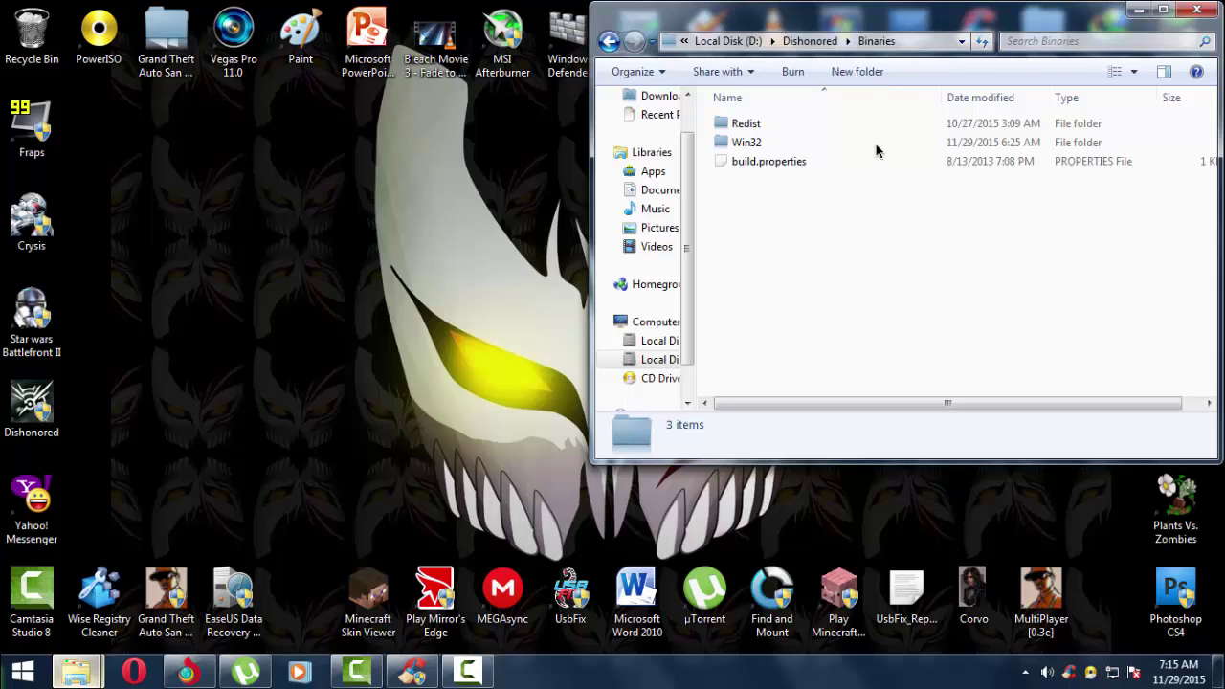
double_click(876, 144)
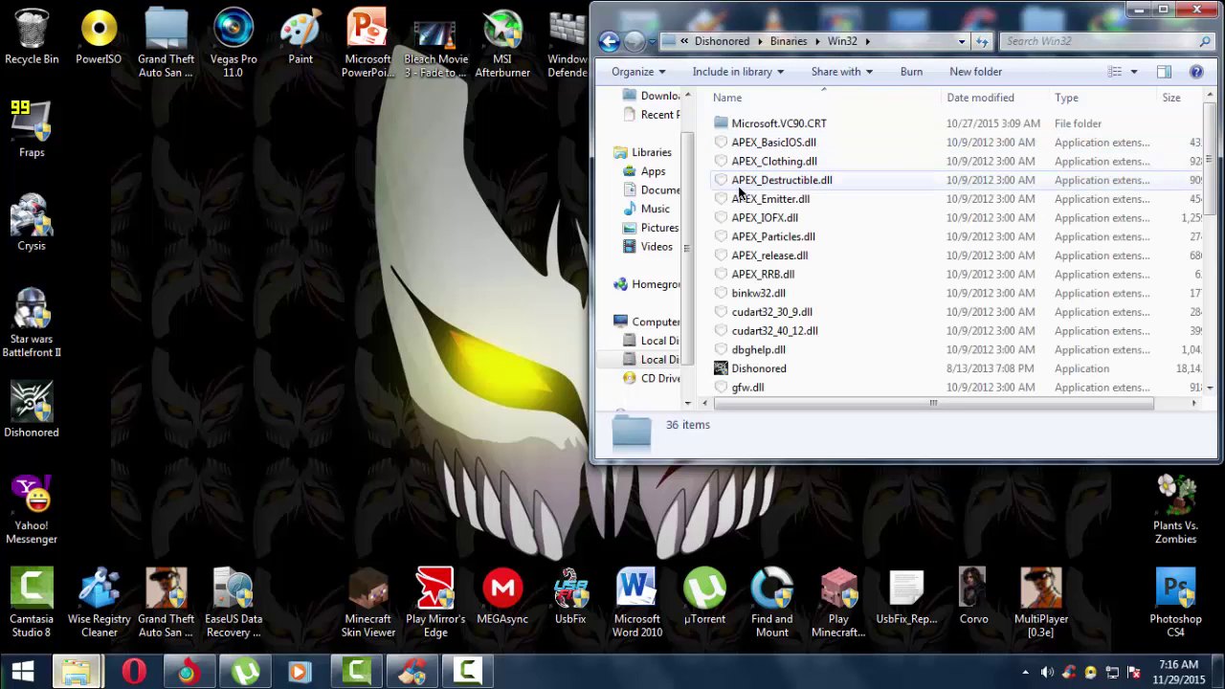
Paste the copied Crack files into the Win32 folder, replacing all existing files of the same name, and close the folder window
right_click(703, 181)
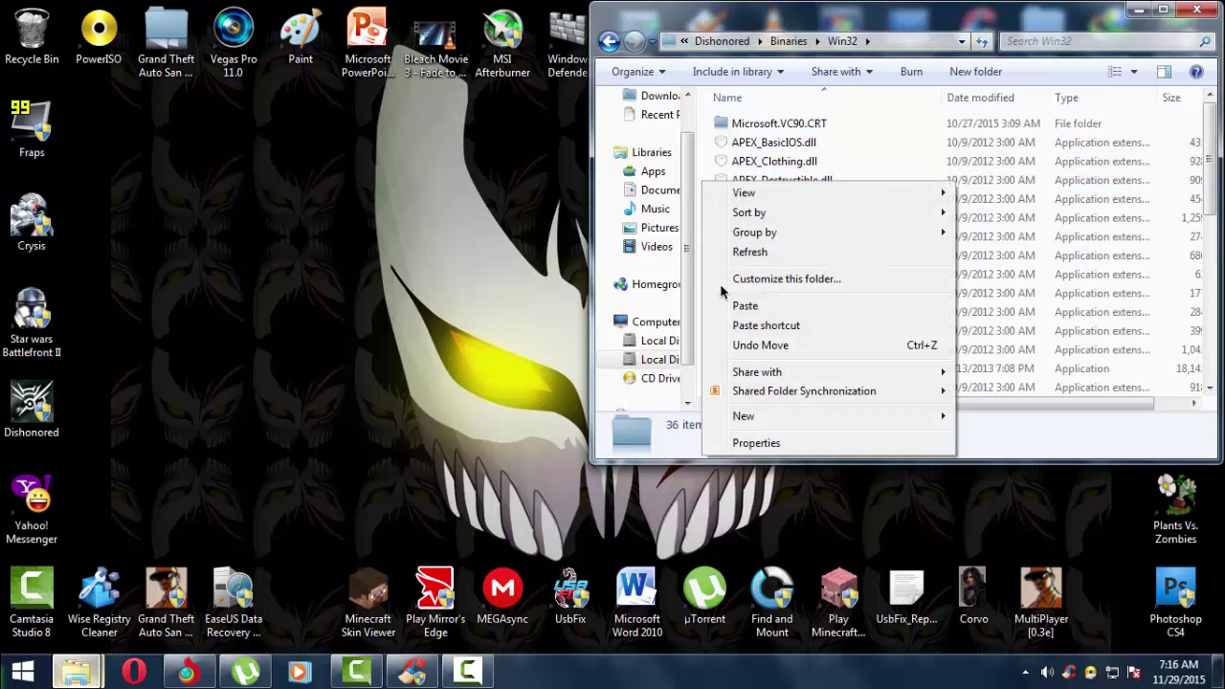
left_click(735, 305)
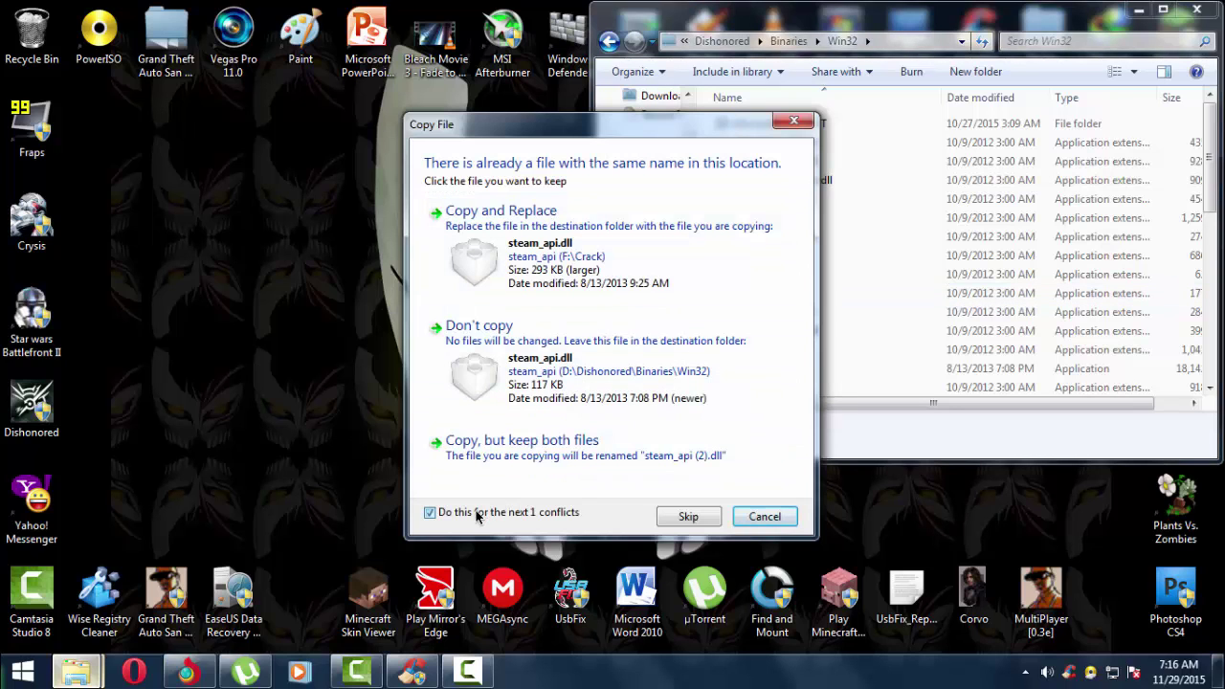
left_click(534, 295)
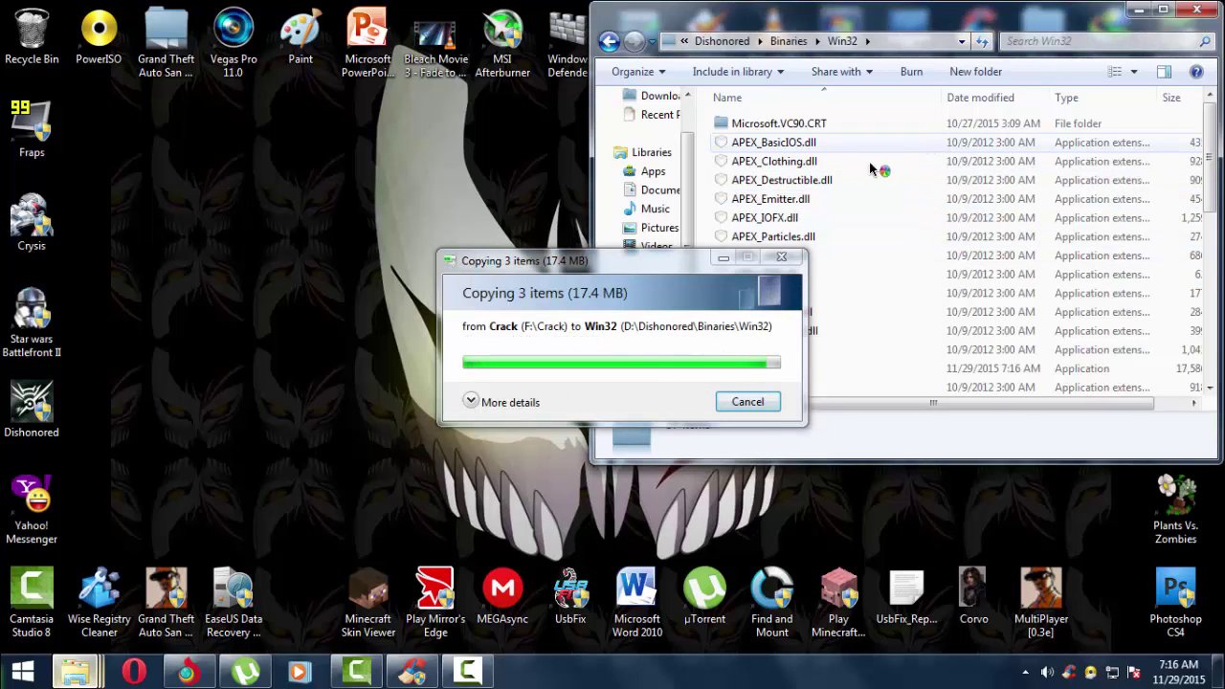
left_click(1195, 11)
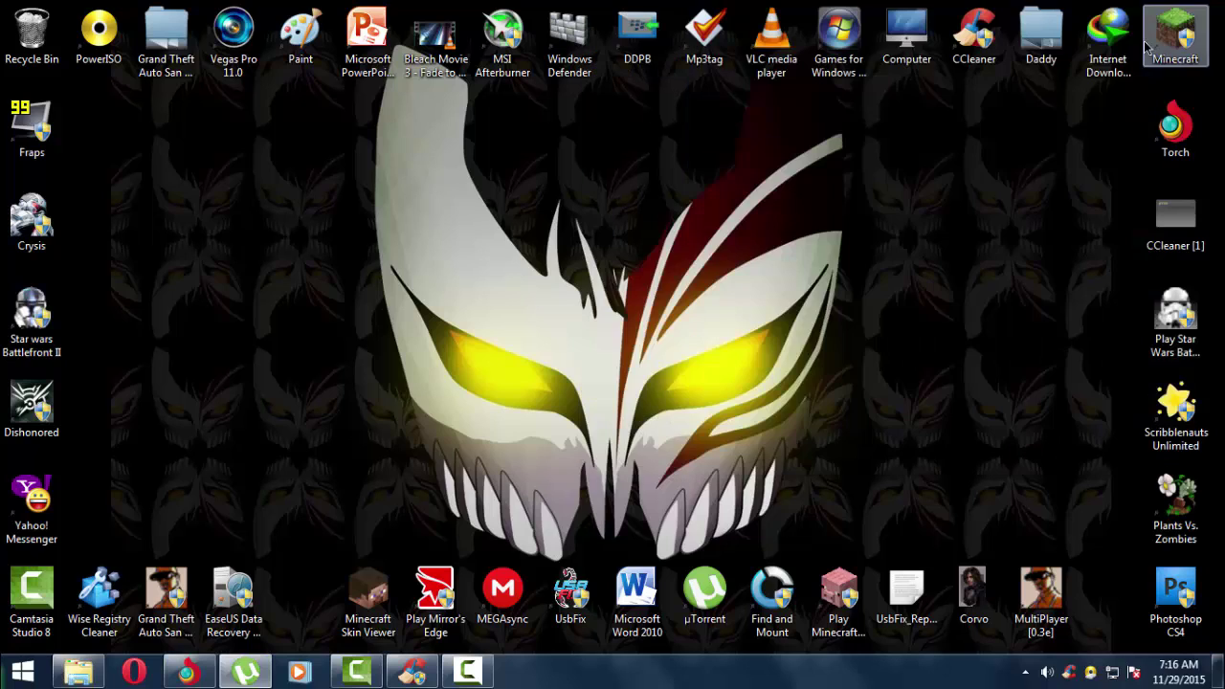
left_click(29, 404)
left_click(125, 407)
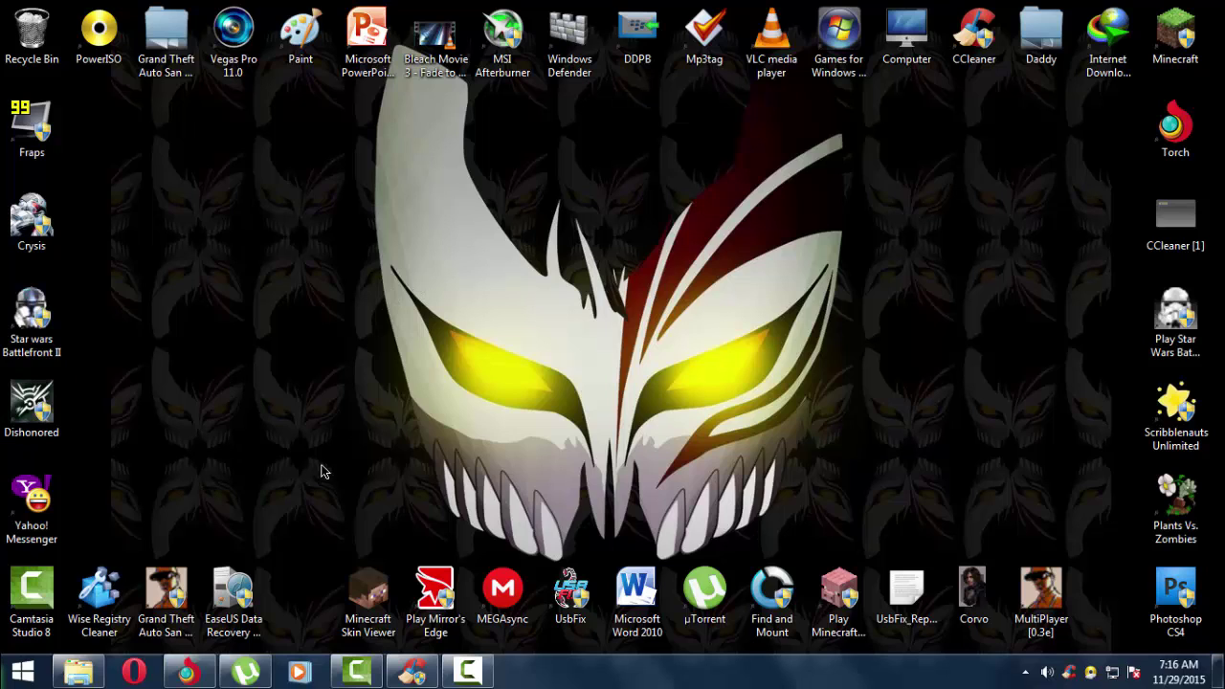
left_click(464, 677)
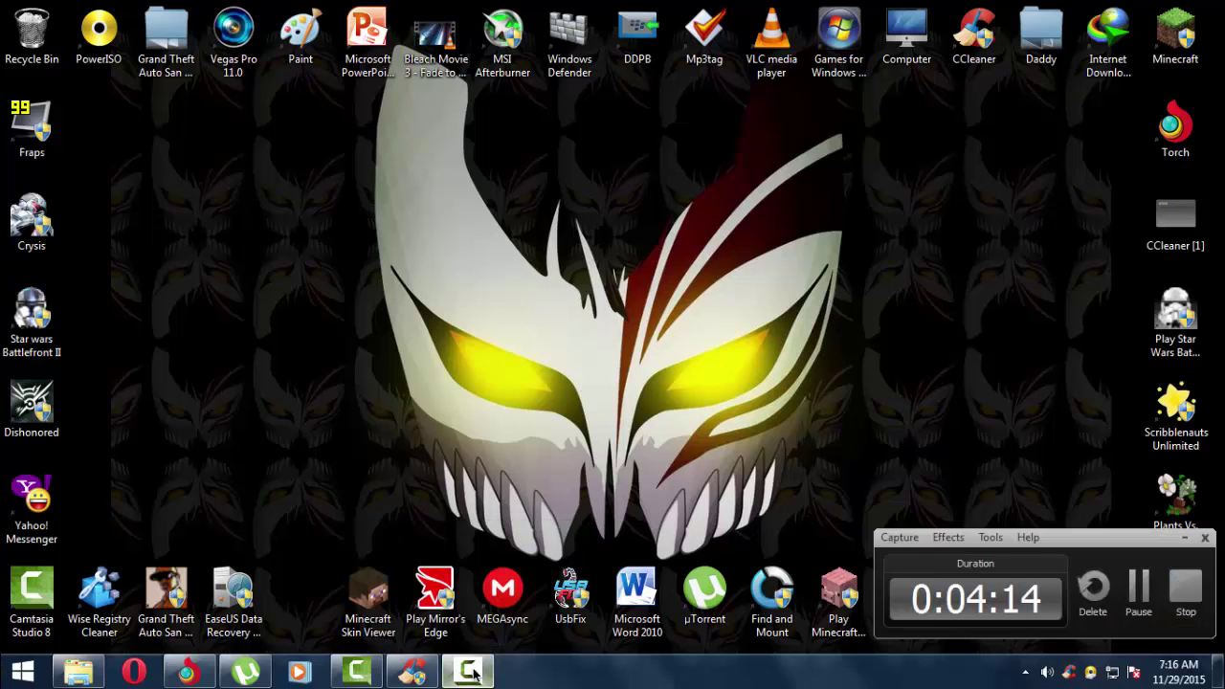
left_click(1179, 595)
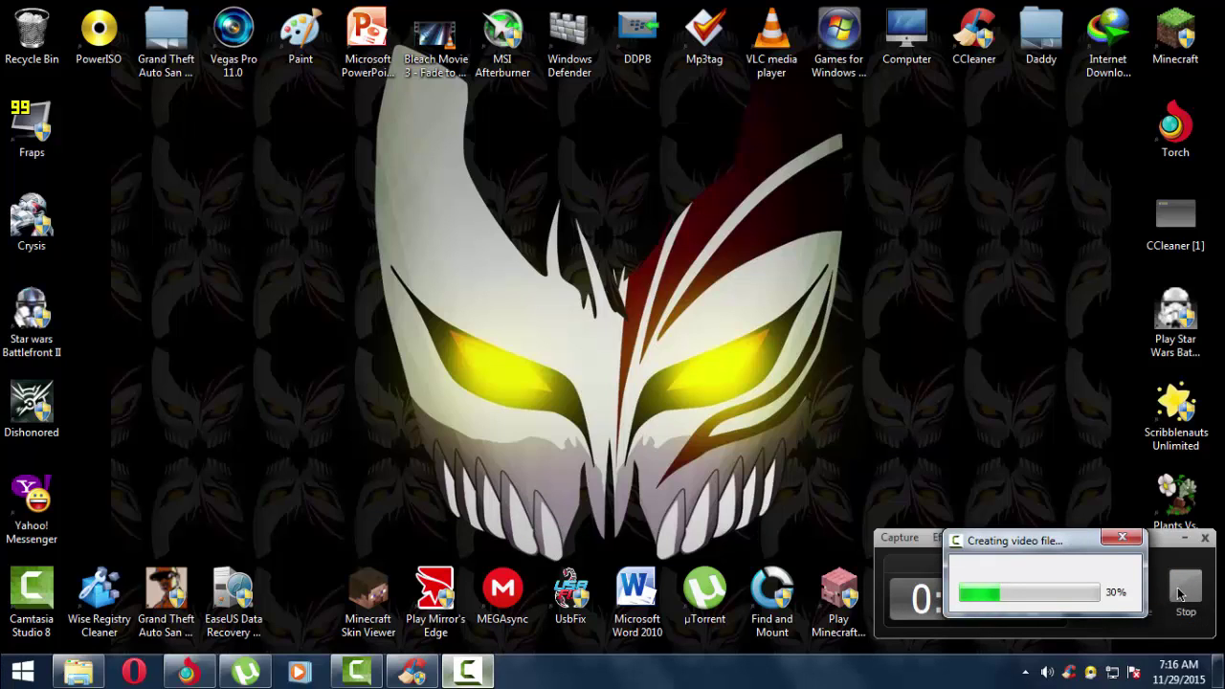